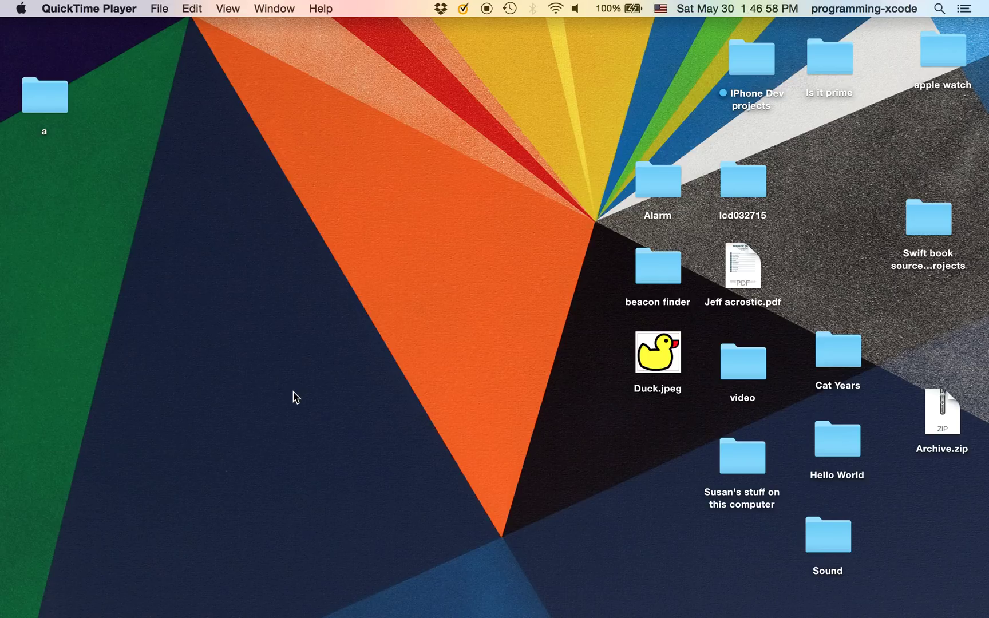
# - Launch Xcode from the Dock and start creating a new Xcode project
pyautogui.click(18, 8)
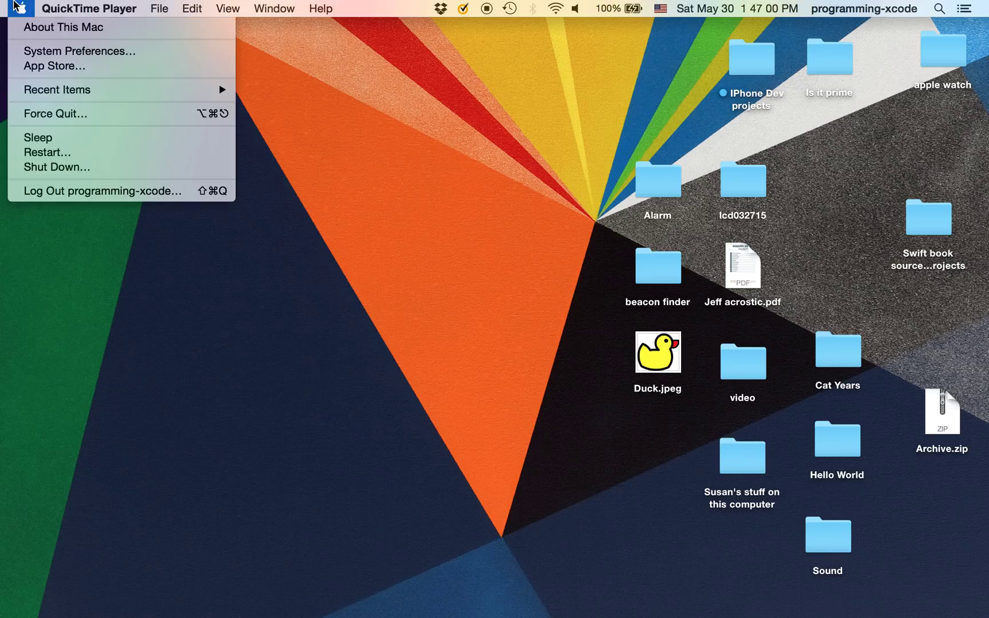
pyautogui.click(19, 8)
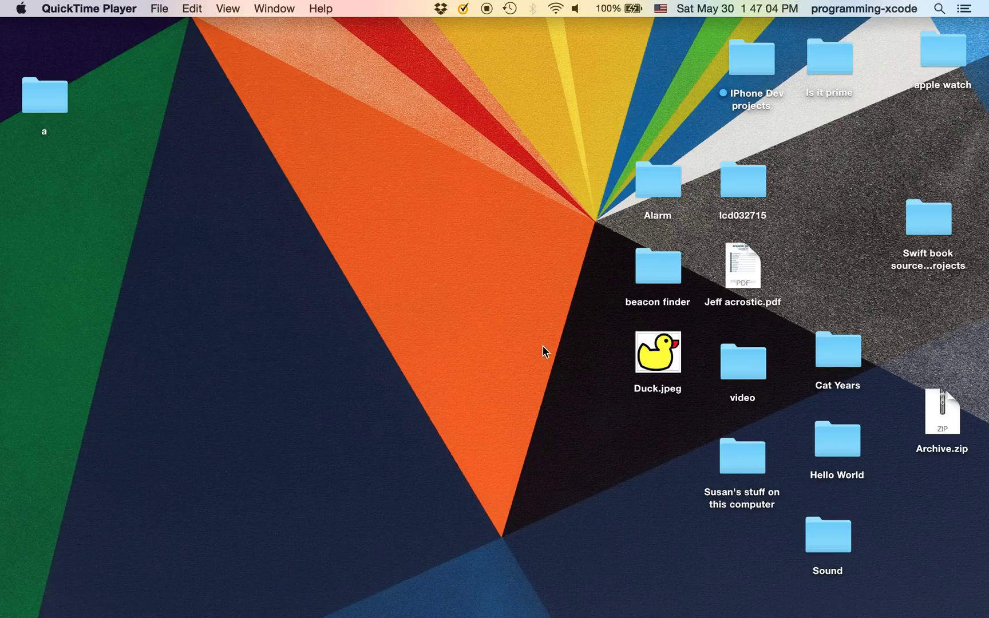
pyautogui.moveTo(365, 615)
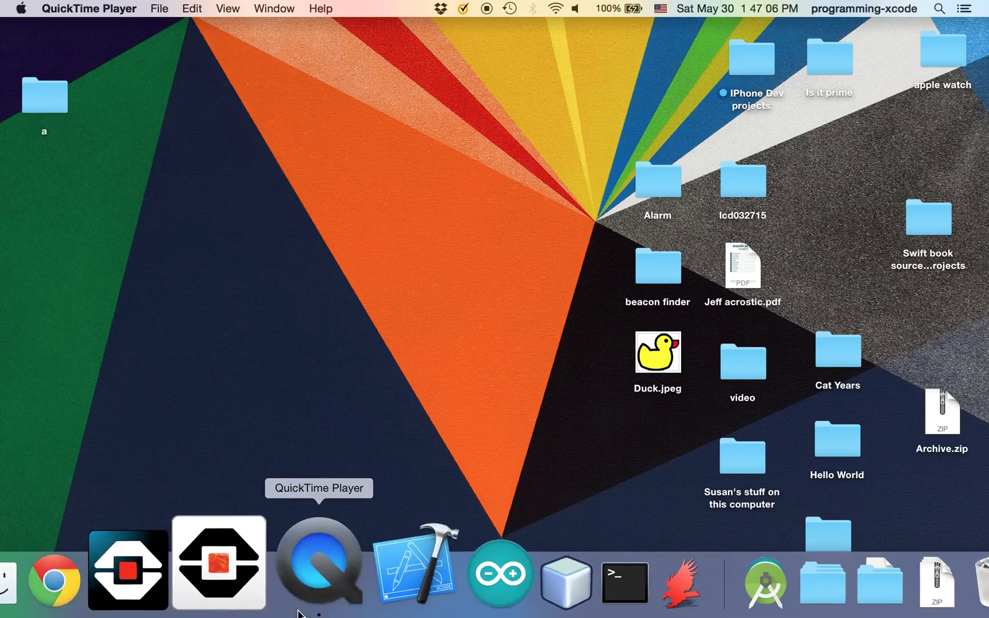
pyautogui.click(364, 611)
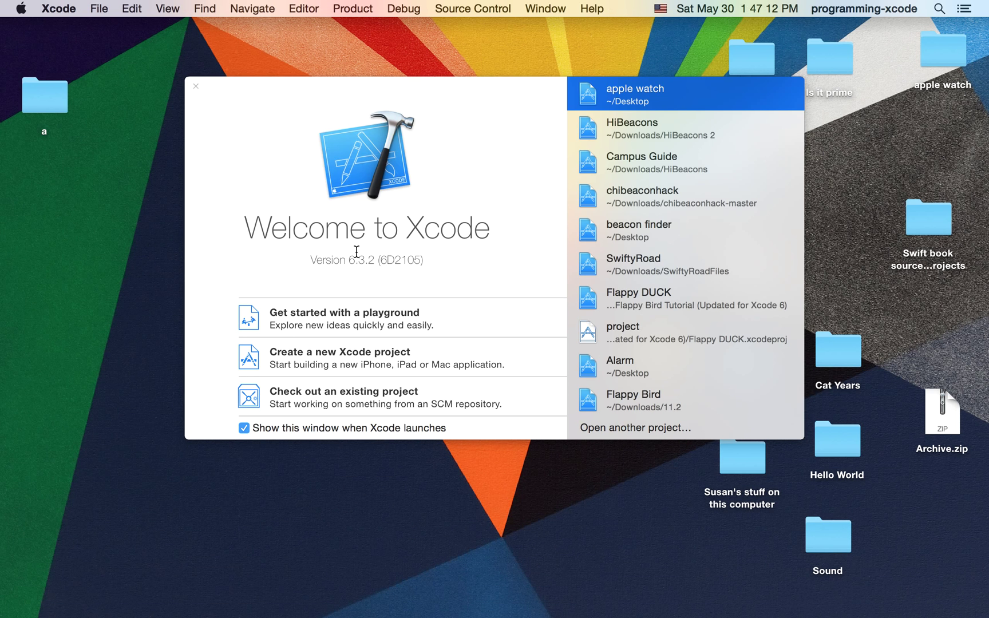
pyautogui.moveTo(370, 261); pyautogui.dragTo(352, 261)
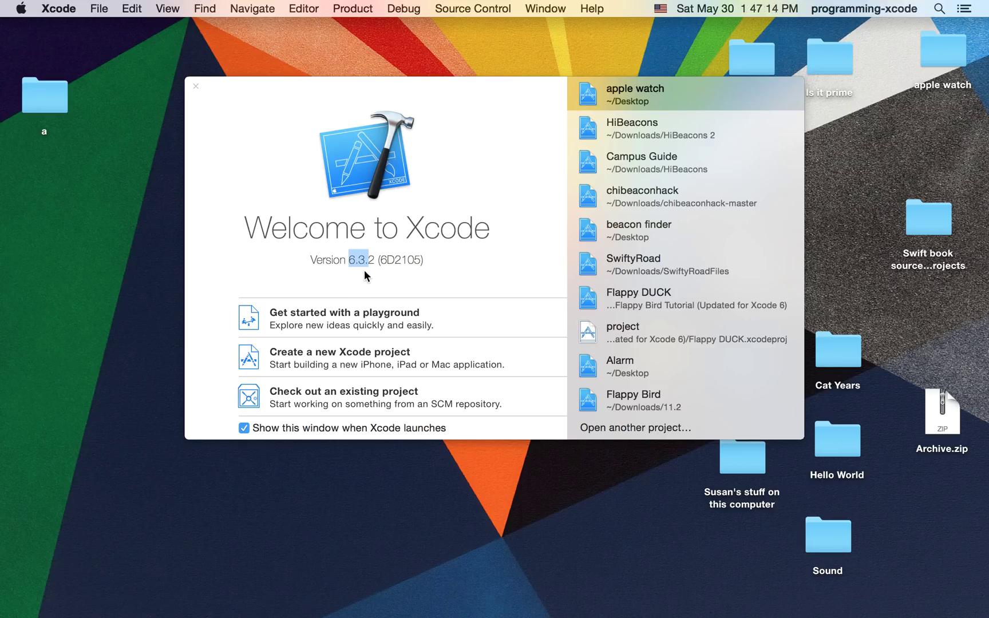
pyautogui.click(364, 270)
pyautogui.click(337, 352)
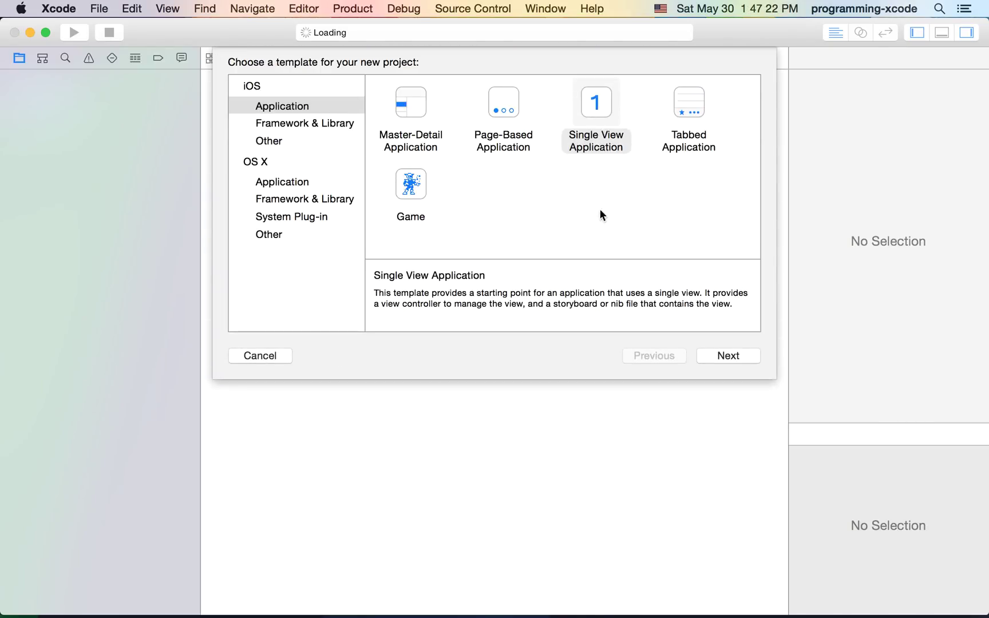
# - Name the Single View project 'apple watch tutorial' for iPhone and create it on the Desktop
pyautogui.click(704, 353)
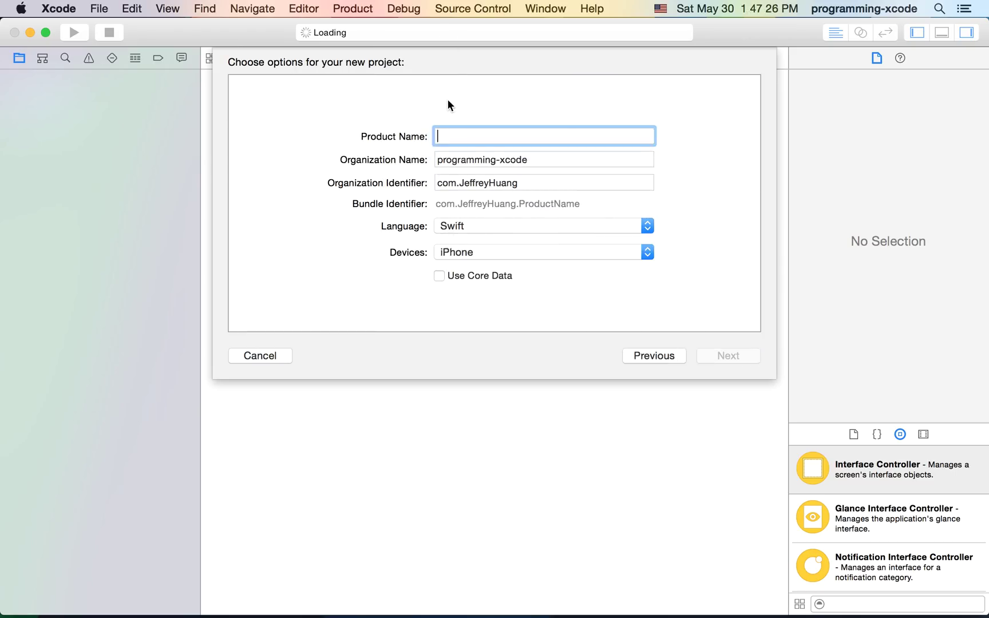
pyautogui.write('ap')
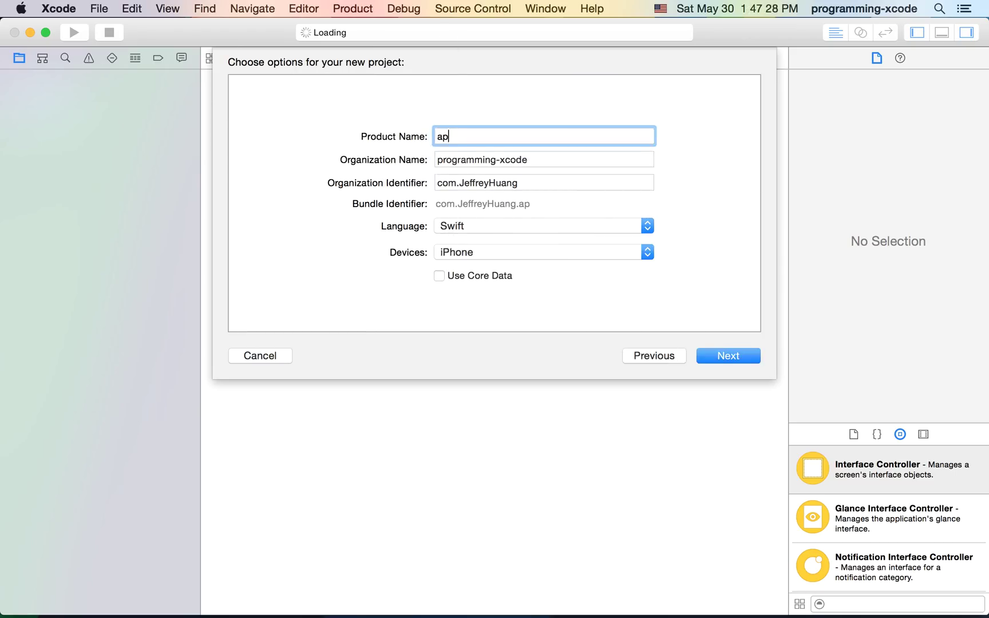
pyautogui.write('pe')
pyautogui.write('ple')
pyautogui.write(' watch ')
pyautogui.write('tutori')
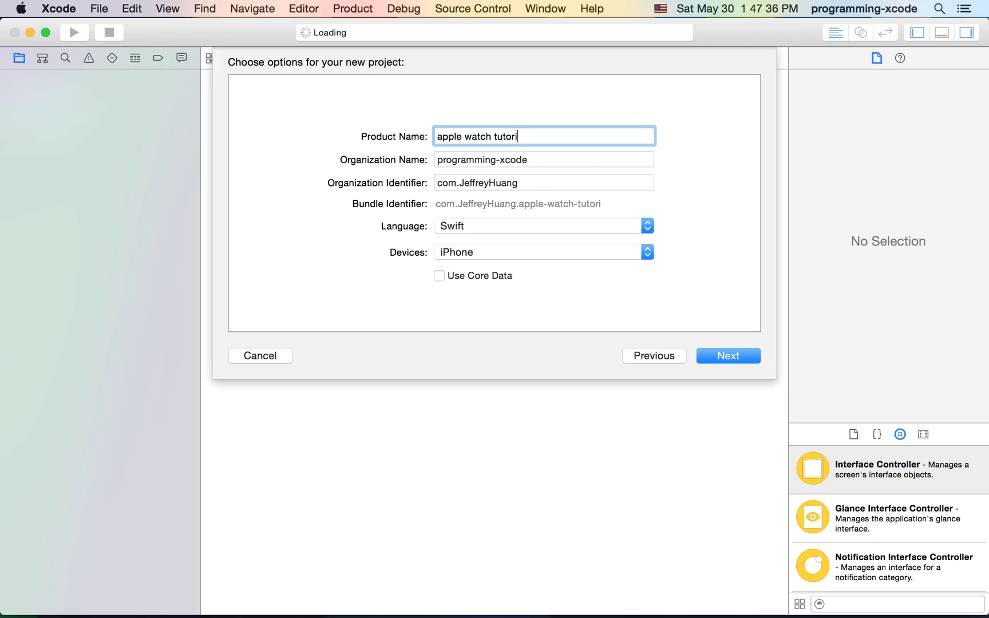
pyautogui.write('al')
pyautogui.click(531, 253)
pyautogui.click(742, 361)
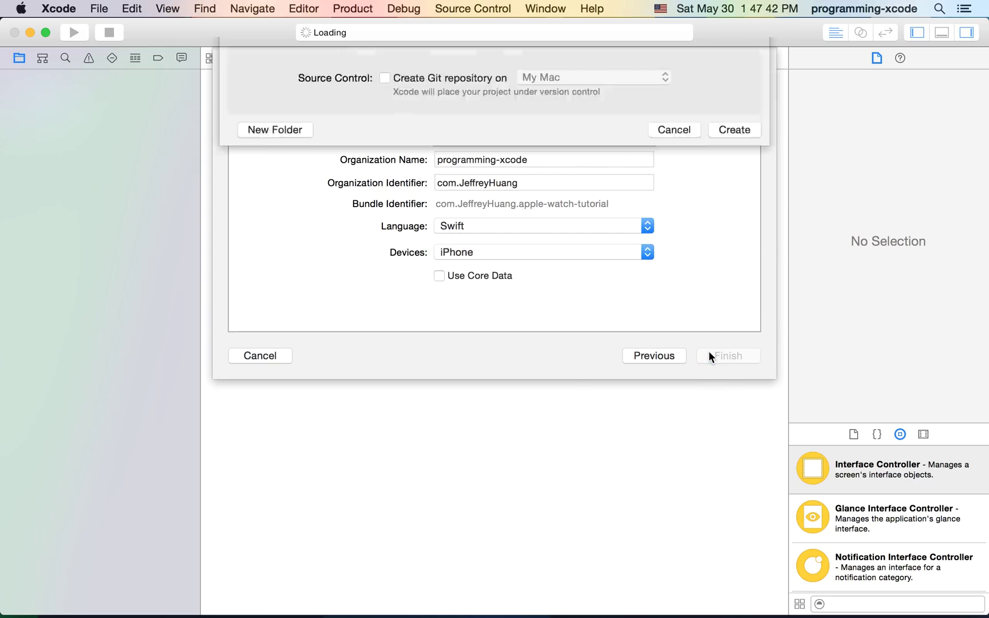
pyautogui.press('Return')
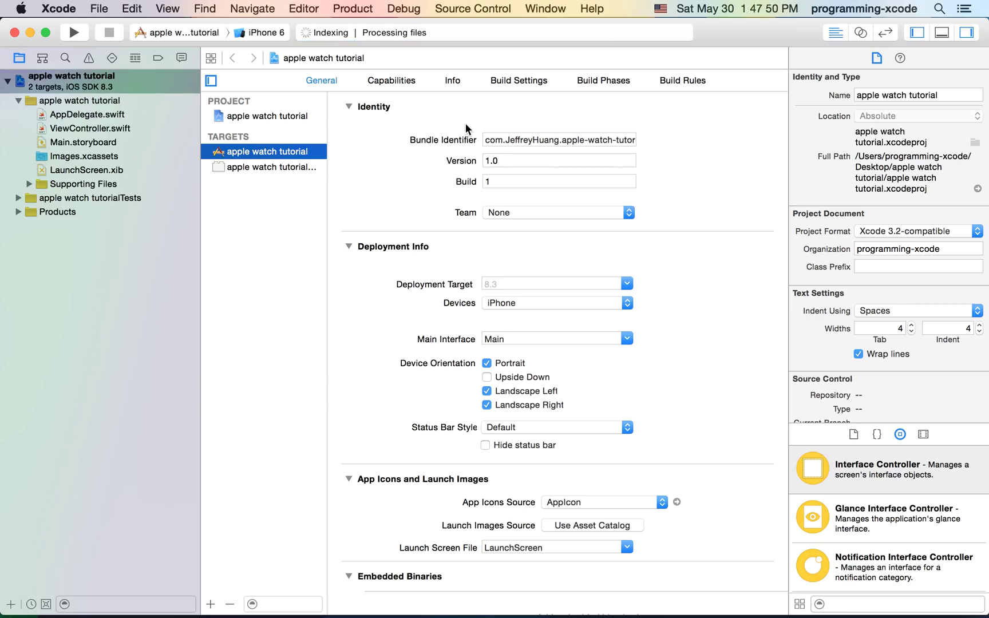
# - Add a WatchKit App target from the Apple Watch templates and activate its scheme
pyautogui.click(98, 8)
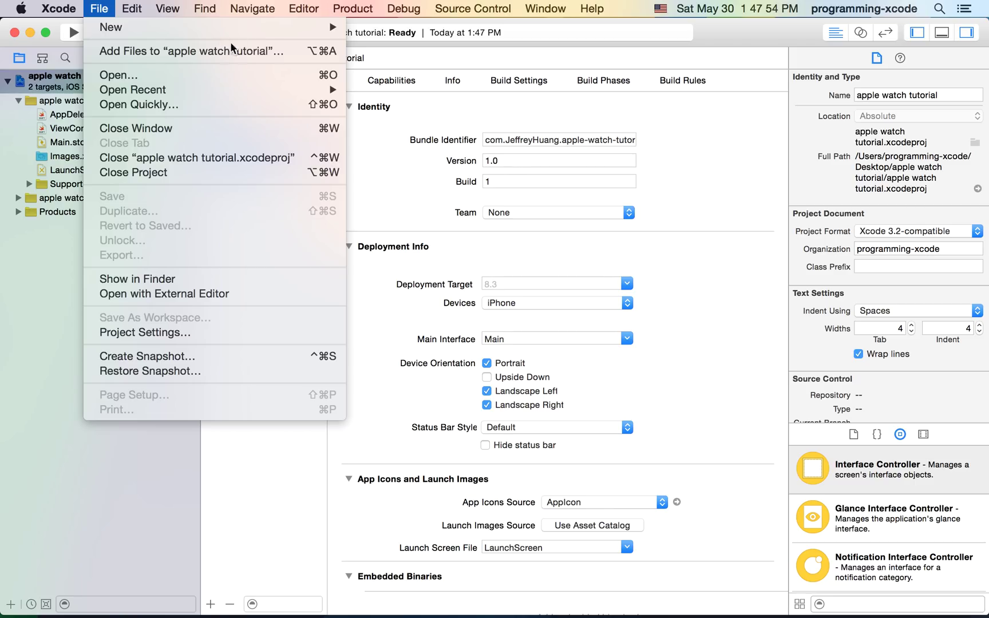
pyautogui.moveTo(110, 27)
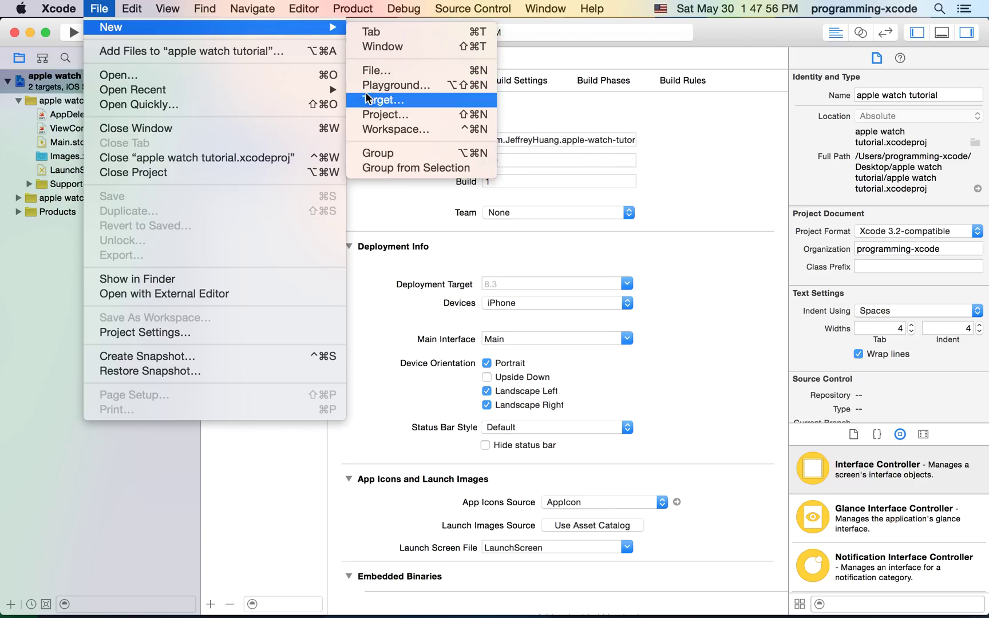
pyautogui.click(368, 97)
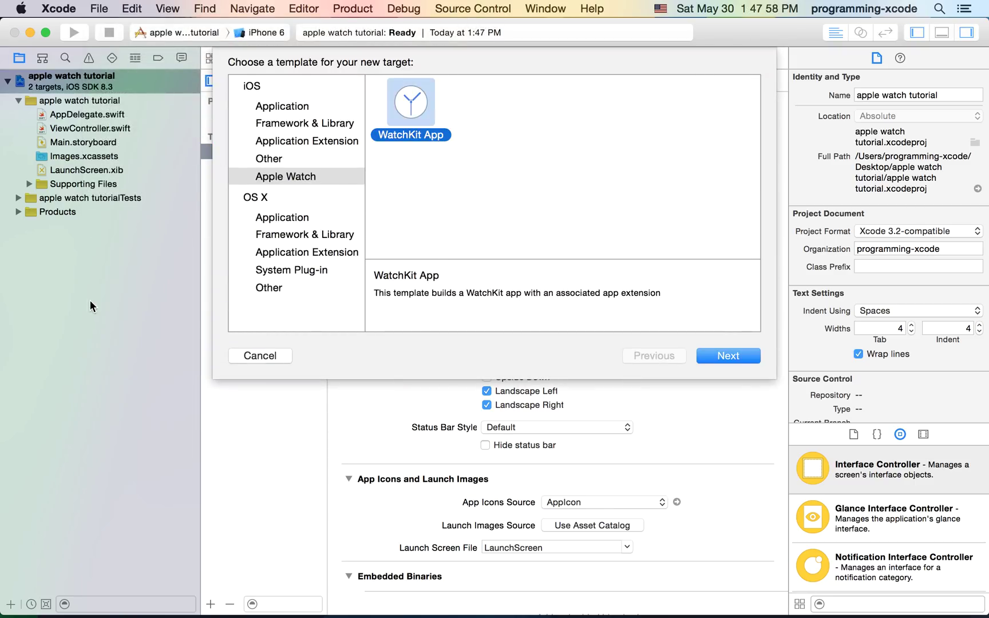
pyautogui.click(294, 198)
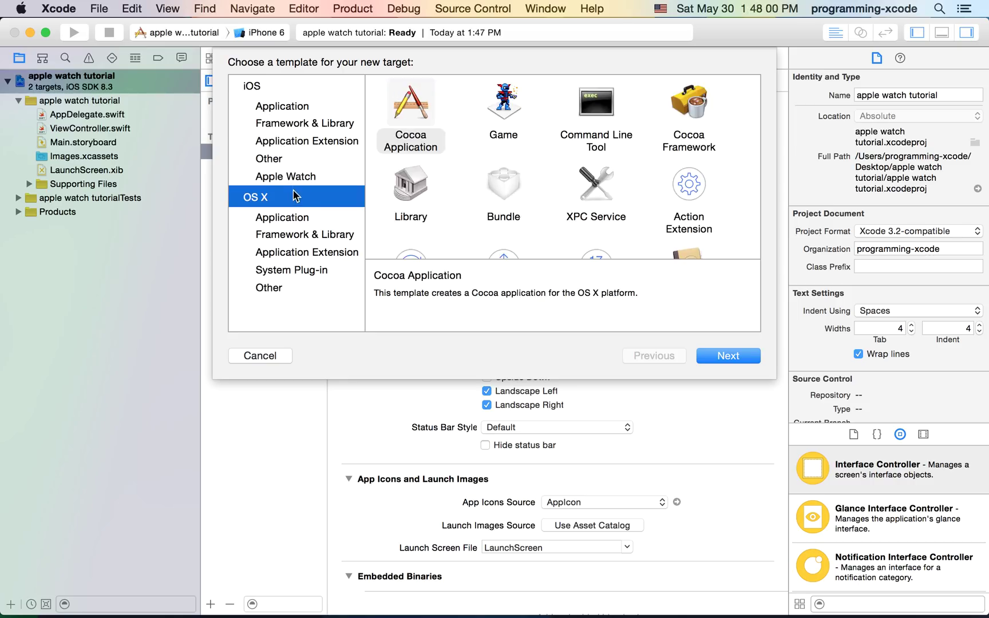
pyautogui.click(296, 177)
pyautogui.click(449, 113)
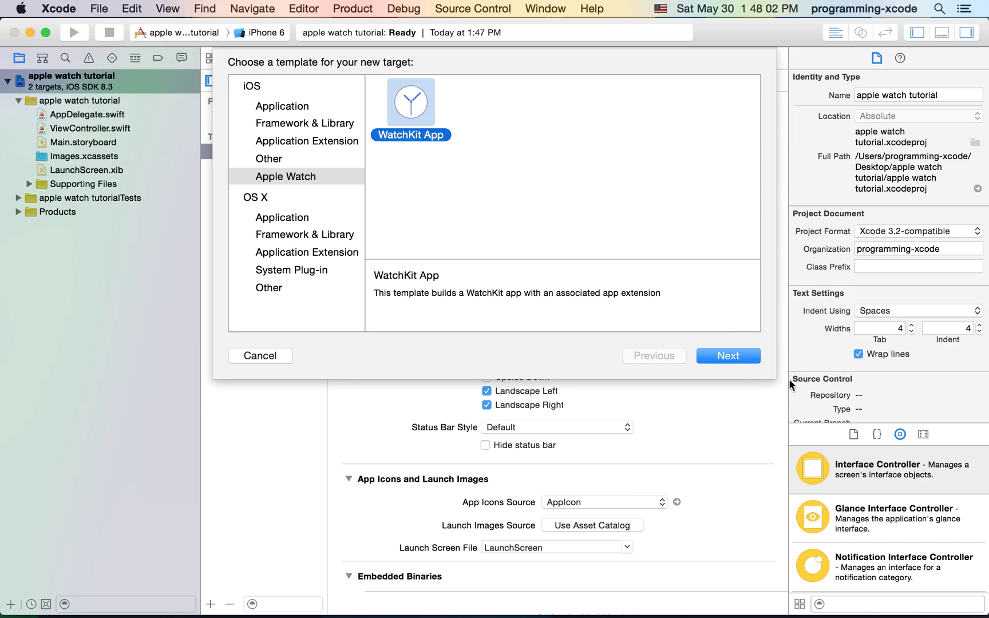
pyautogui.click(728, 361)
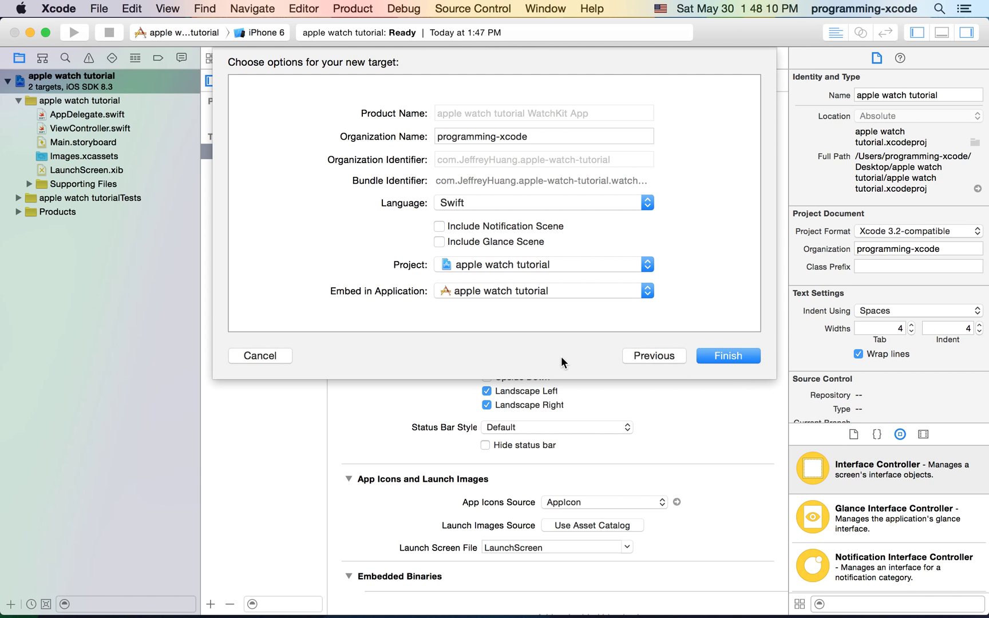
pyautogui.click(738, 359)
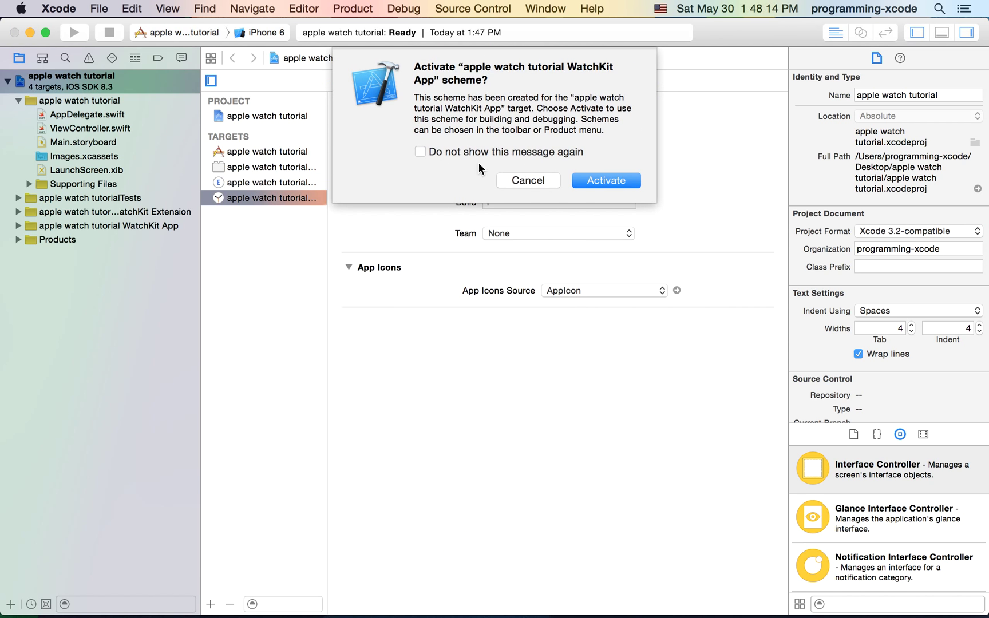
pyautogui.click(420, 153)
pyautogui.click(598, 182)
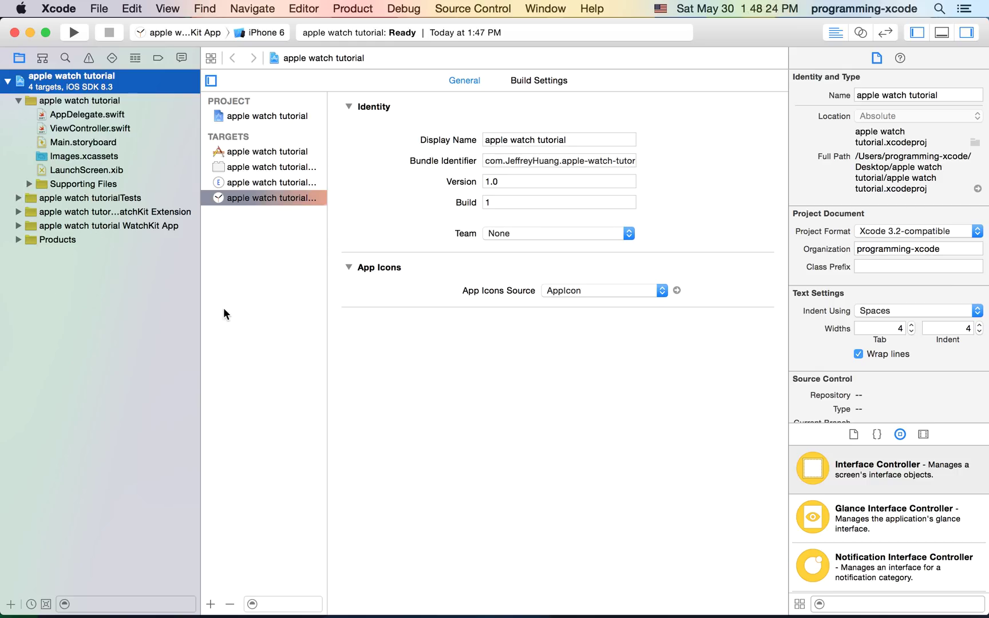
# - Expand the WatchKit App and Extension groups, browse their files, and open Interface.storyboard
pyautogui.click(18, 226)
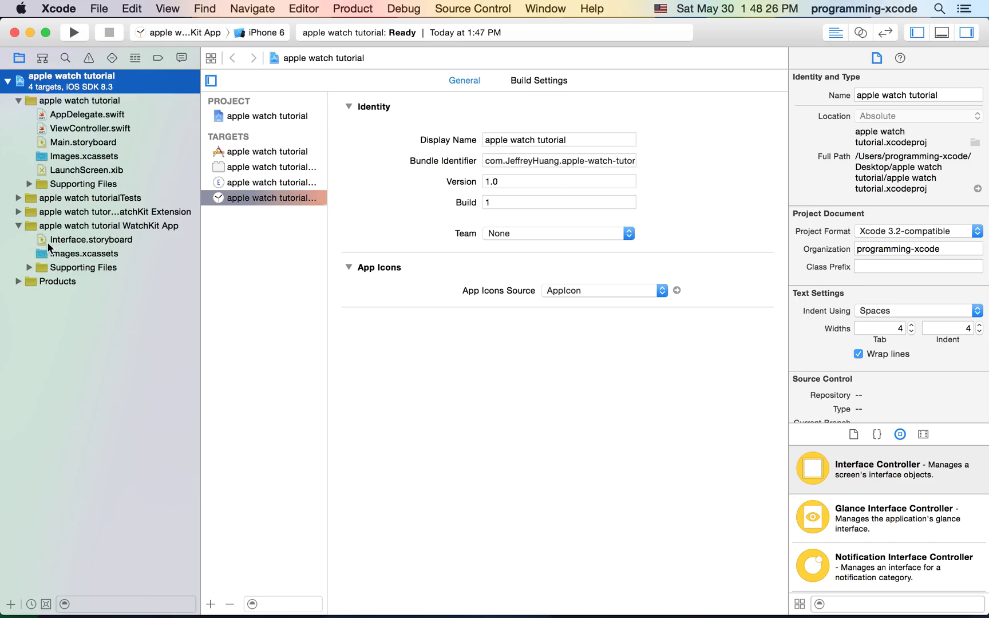
pyautogui.click(52, 244)
pyautogui.click(17, 212)
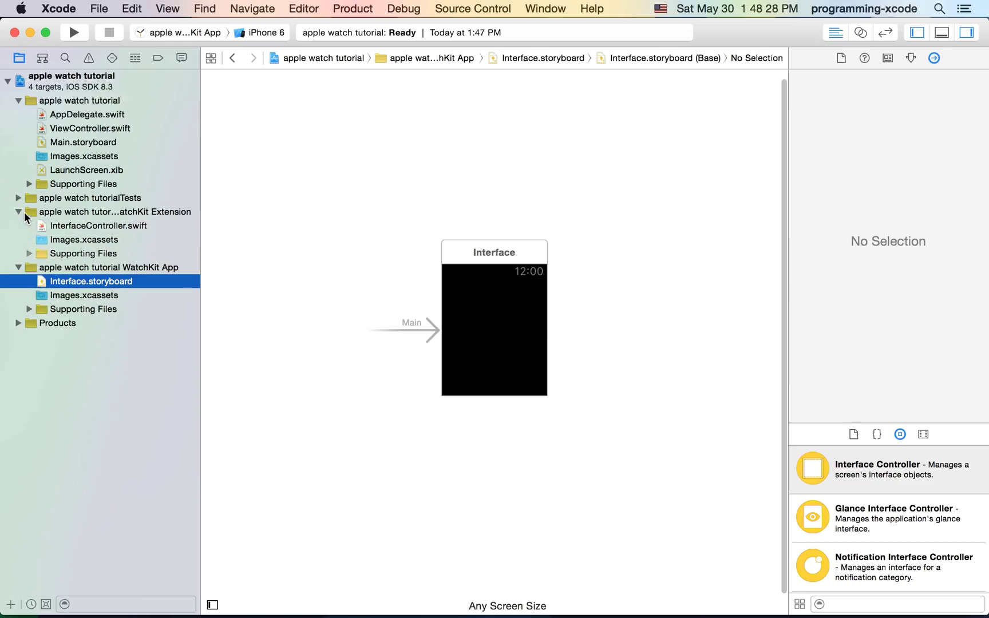
pyautogui.click(78, 226)
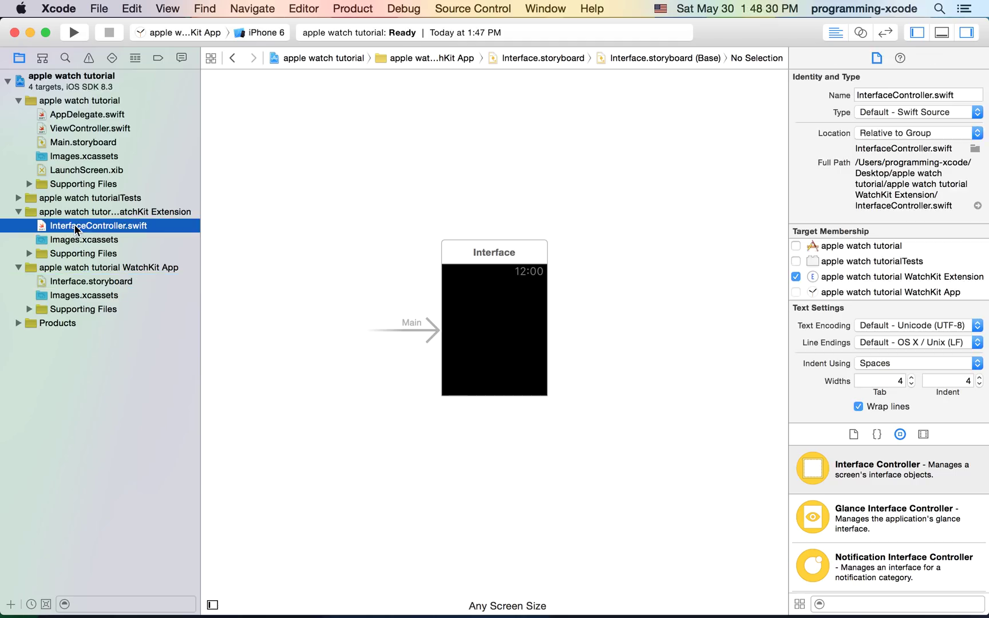
pyautogui.click(51, 297)
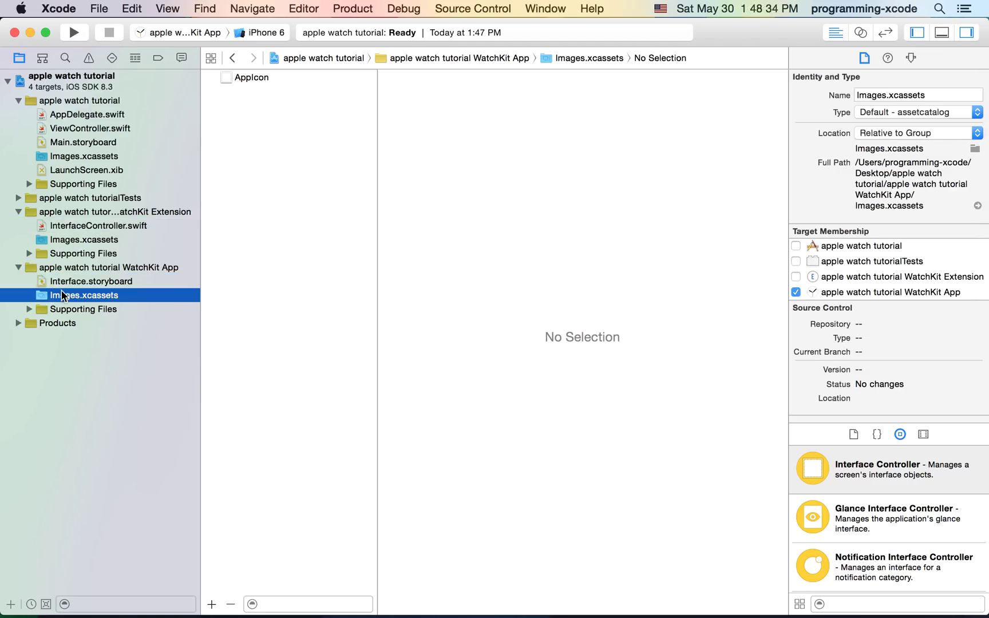
pyautogui.click(64, 281)
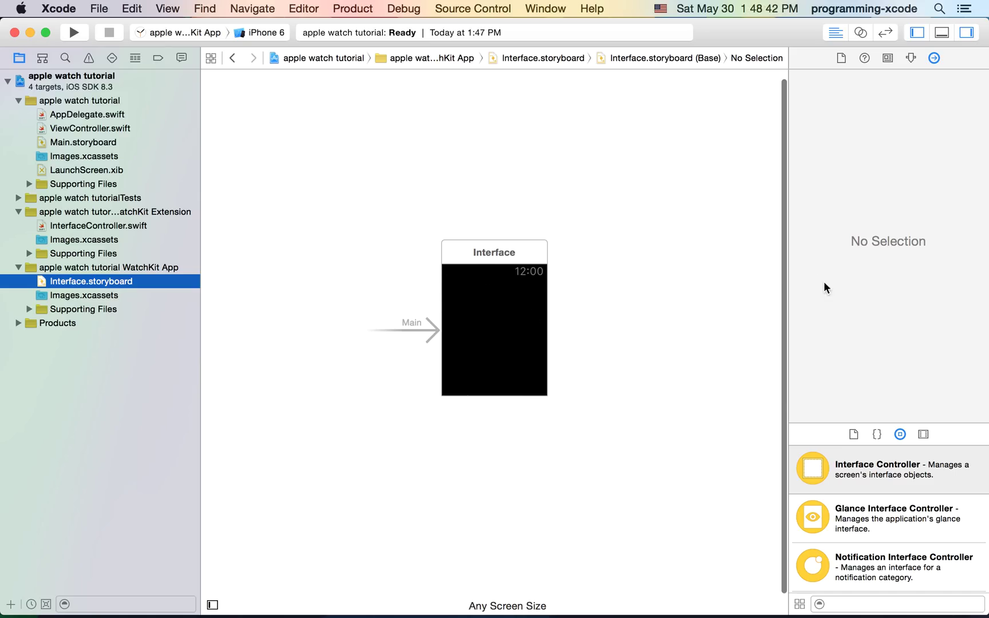
pyautogui.scroll(-5, 831, 533)
pyautogui.scroll(-5, 831, 551)
pyautogui.scroll(2, 830, 557)
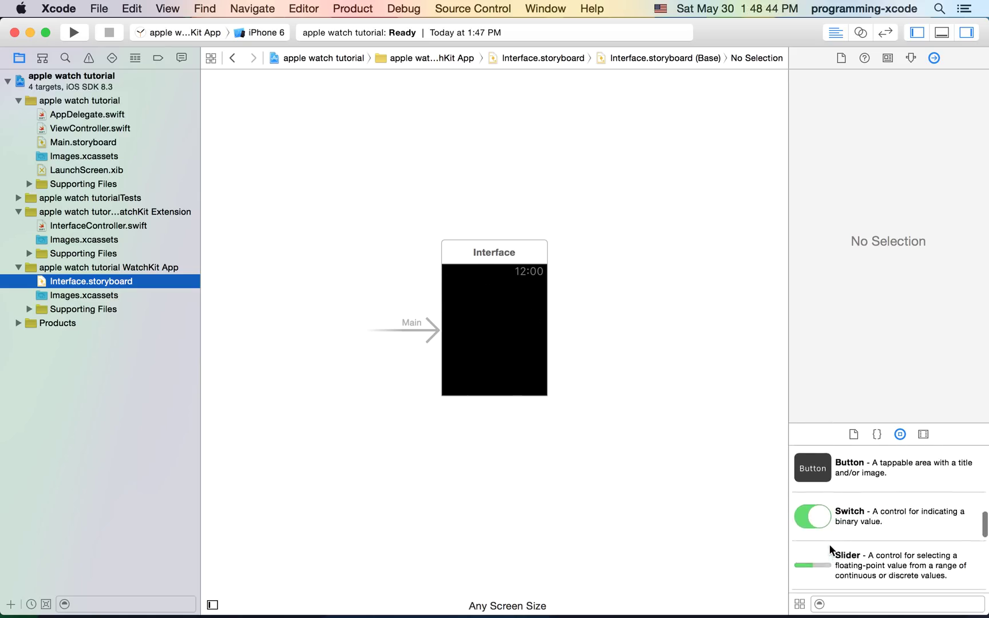
pyautogui.moveTo(819, 494); pyautogui.dragTo(496, 305)
# - Change the storyboard button's title to 'Show text' and save the storyboard
pyautogui.doubleClick(499, 299)
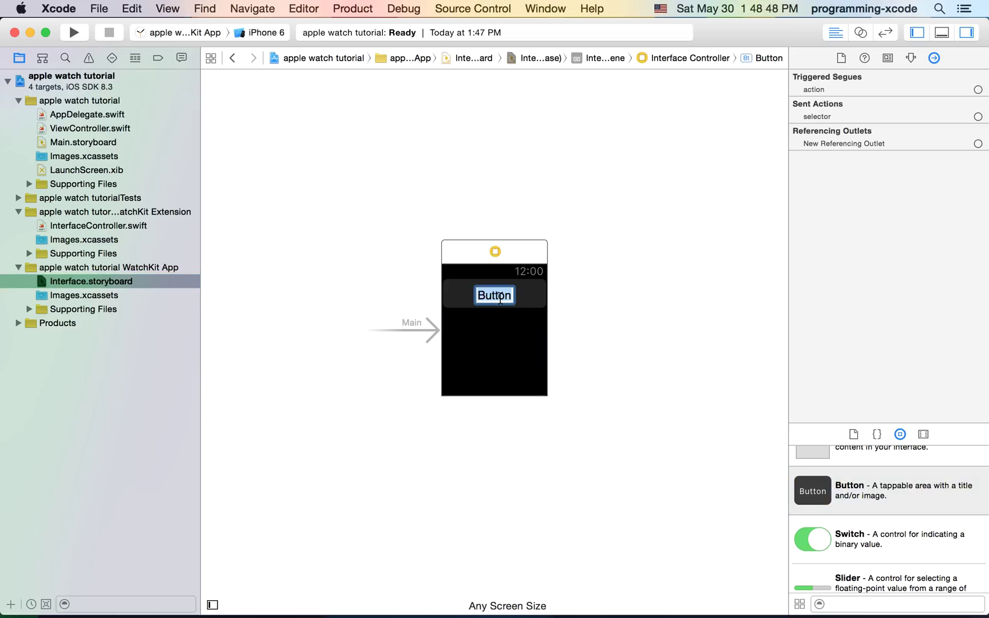
pyautogui.press('BackSpace')
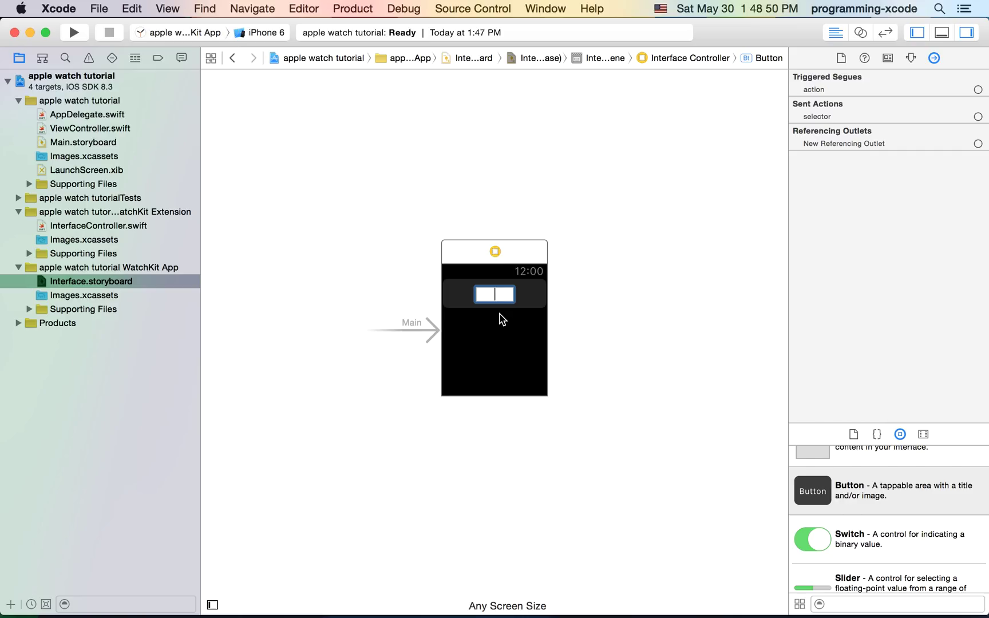
pyautogui.write('S')
pyautogui.write('how t')
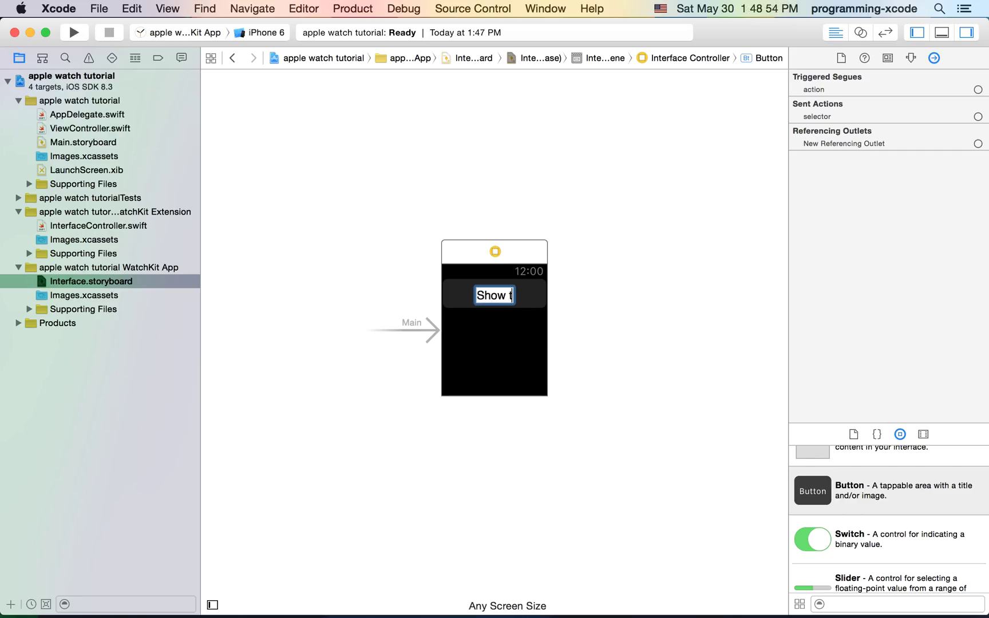
pyautogui.write('ext')
pyautogui.press('Return')
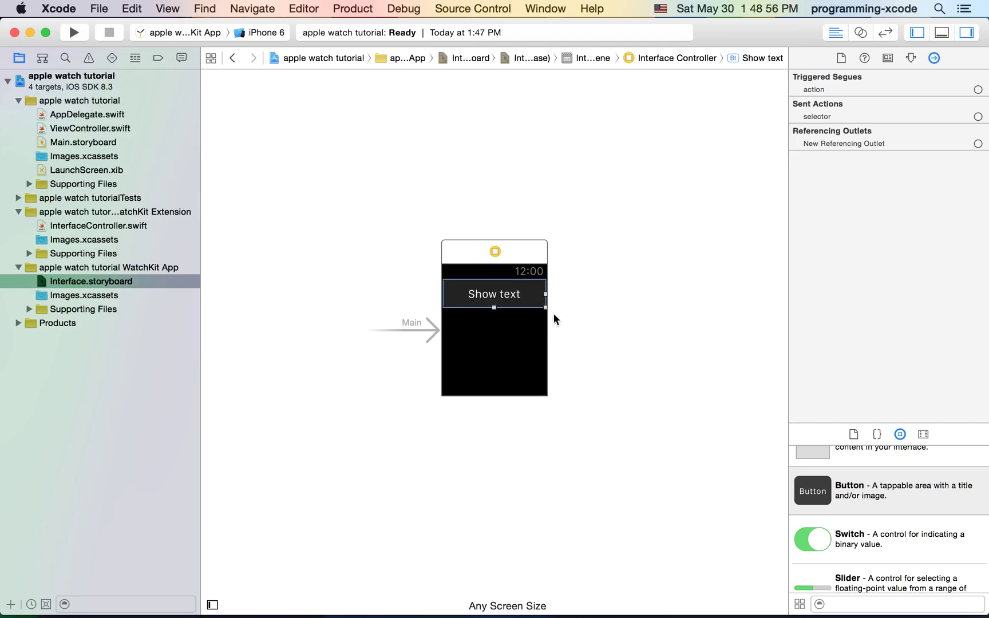
pyautogui.press('super+s')
# - In the Assistant editor, connect the Show text button as an action named showtext
pyautogui.click(861, 32)
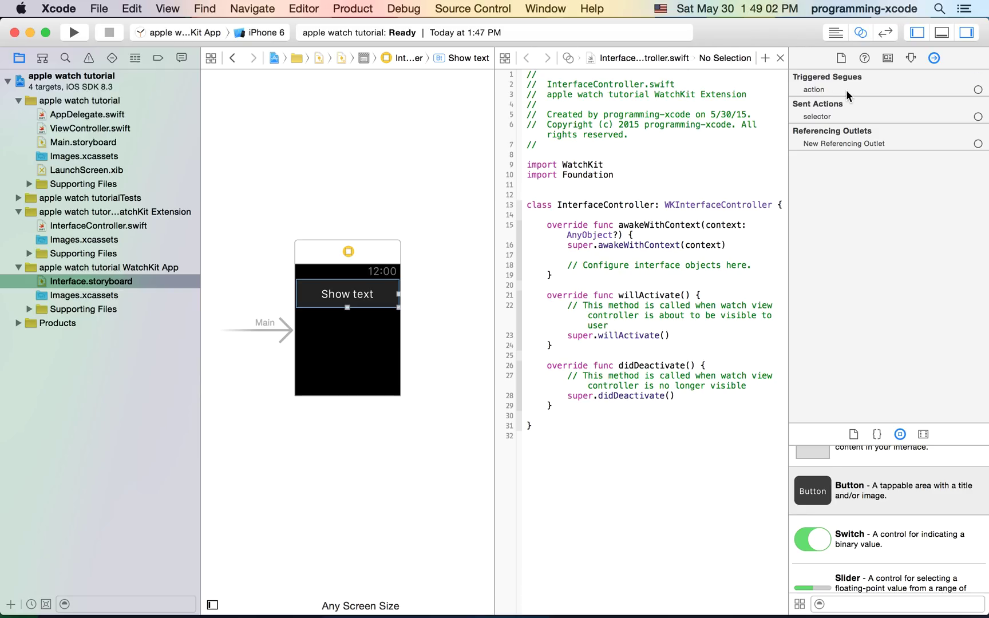
pyautogui.rightClick(335, 290)
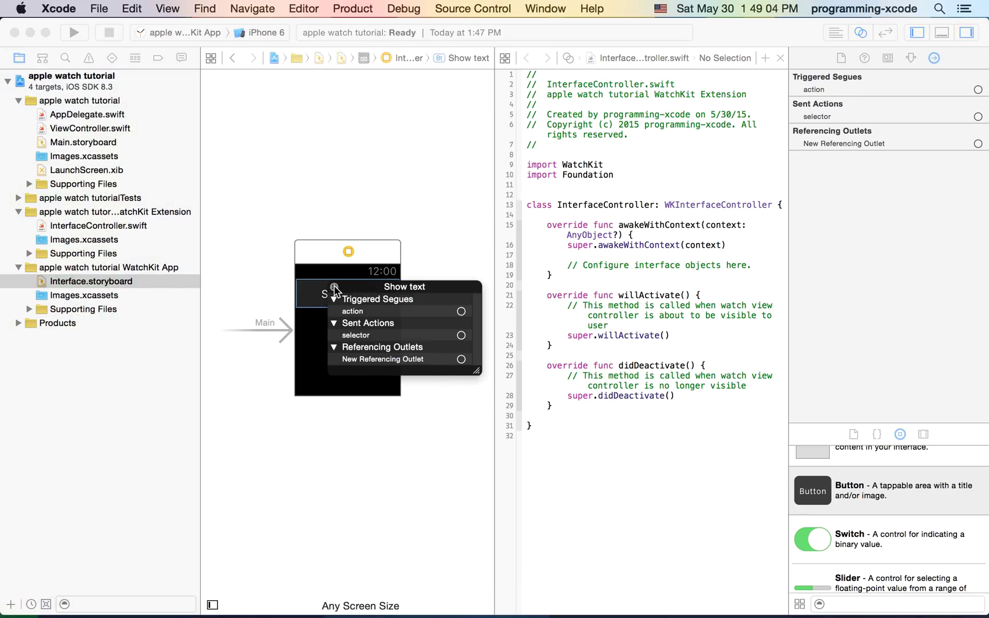
pyautogui.moveTo(341, 296)
pyautogui.mouseDown()
pyautogui.moveTo(597, 139)
pyautogui.moveTo(572, 213)
pyautogui.mouseUp()
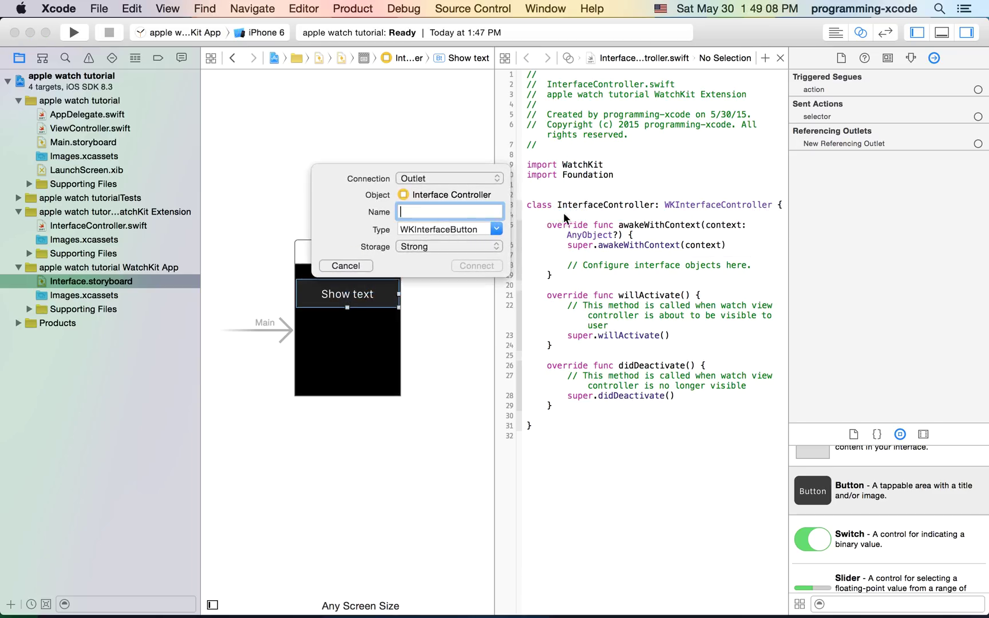
pyautogui.click(466, 180)
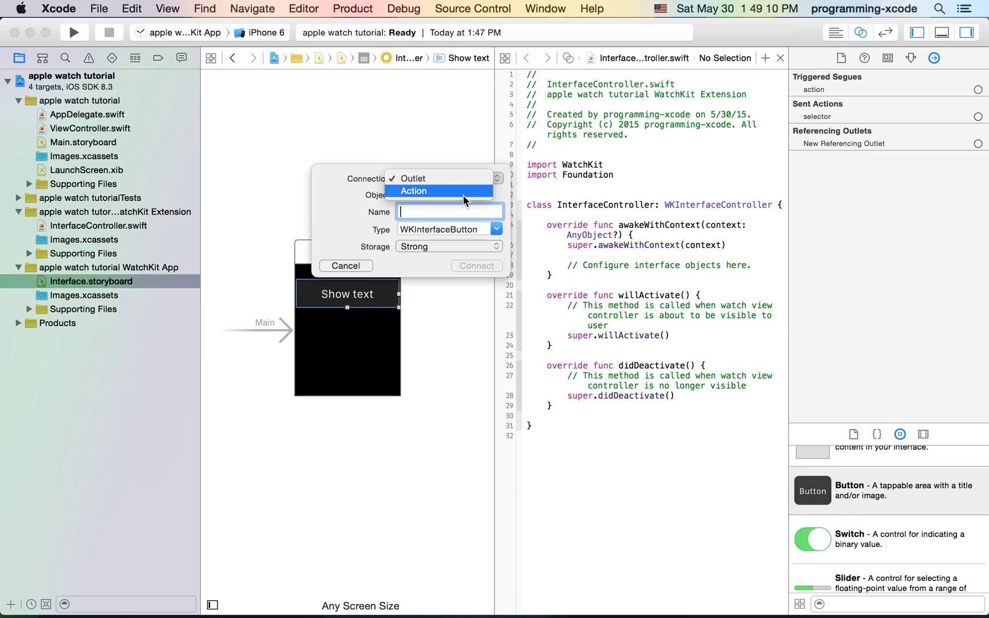
pyautogui.click(463, 195)
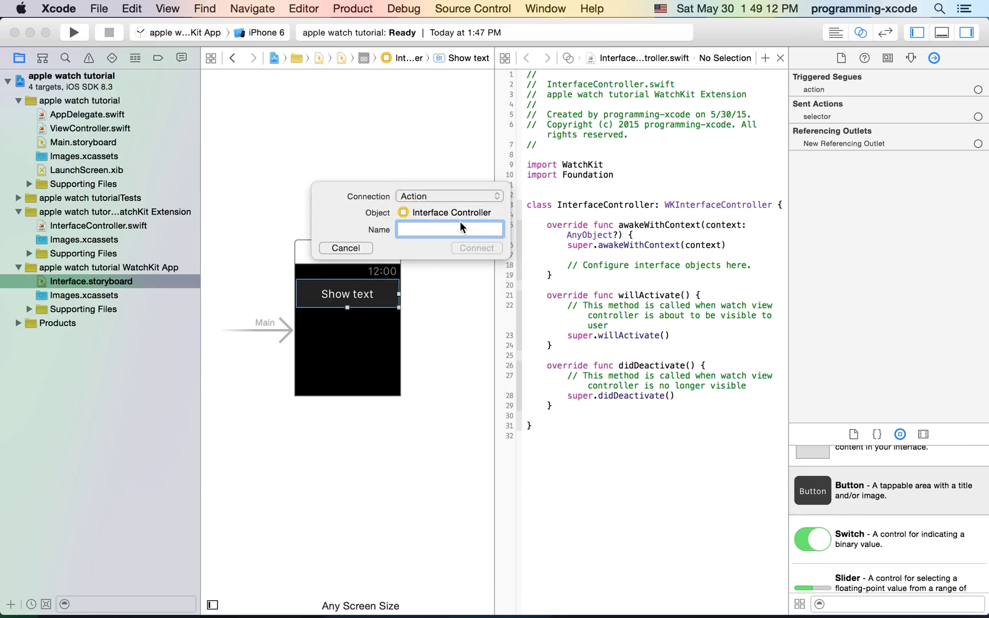
pyautogui.write('showtext')
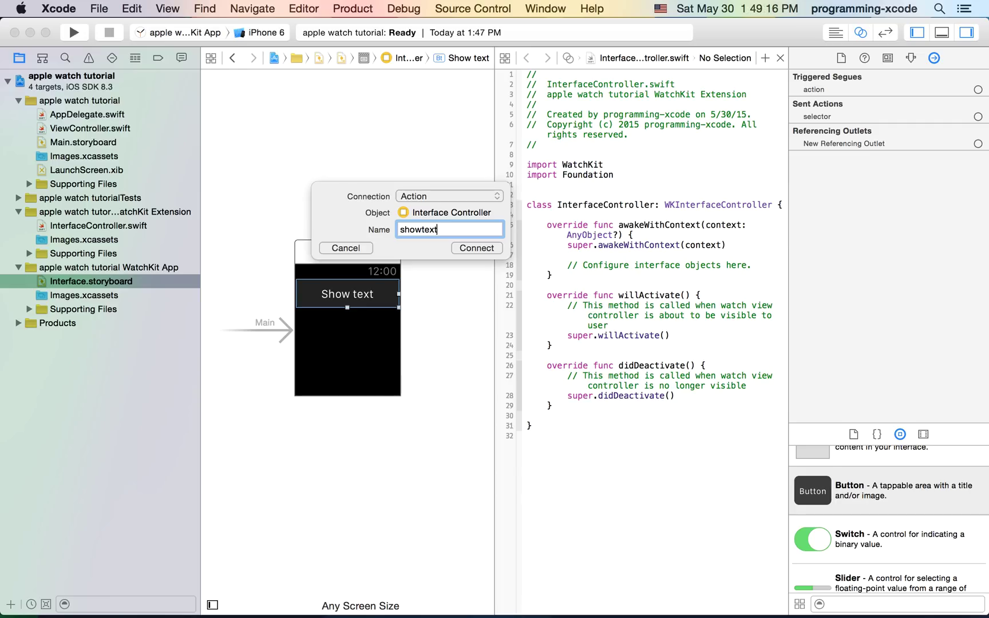
pyautogui.press('Return')
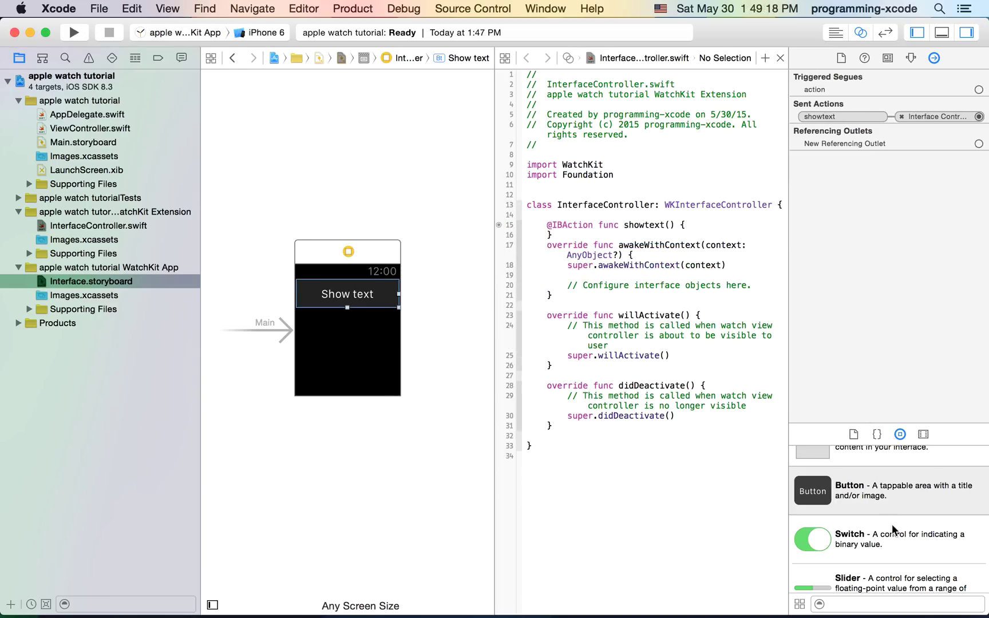
# - Back in the Standard editor, add println("Text is shown") inside showtext()
pyautogui.click(833, 33)
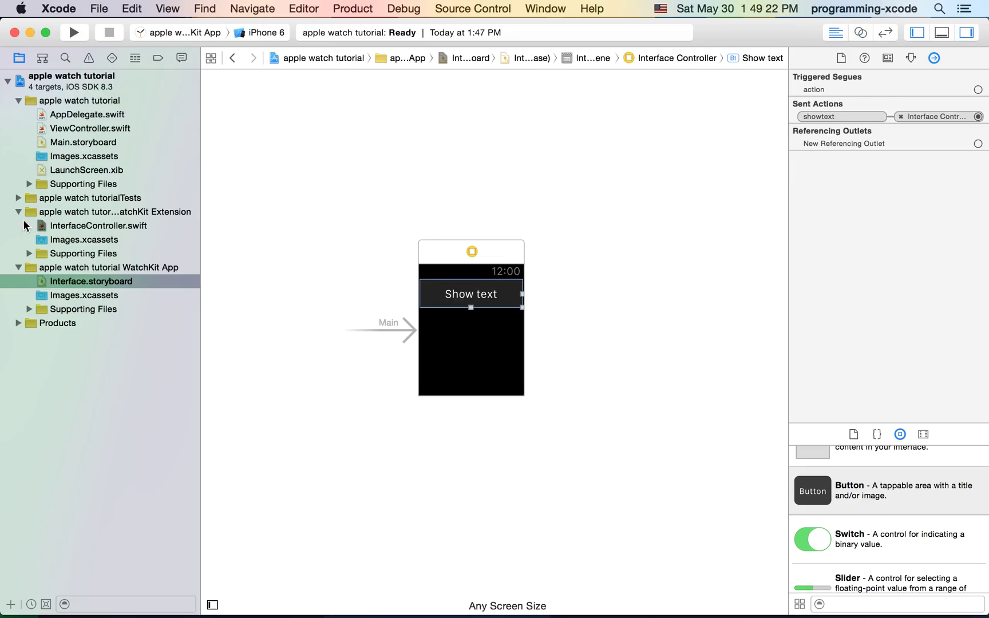
pyautogui.click(66, 227)
pyautogui.press('super+s')
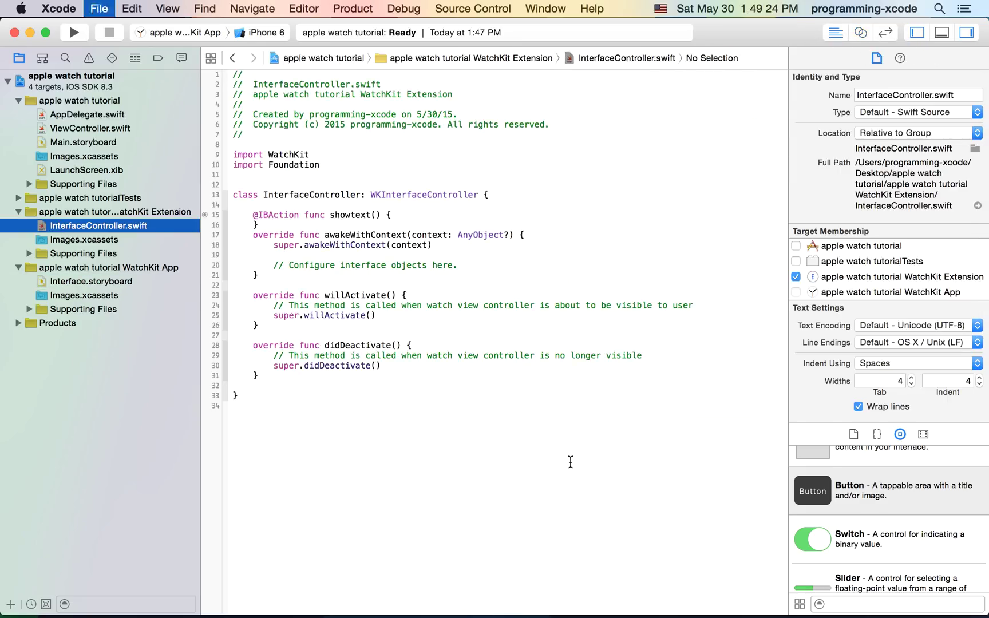
pyautogui.click(395, 215)
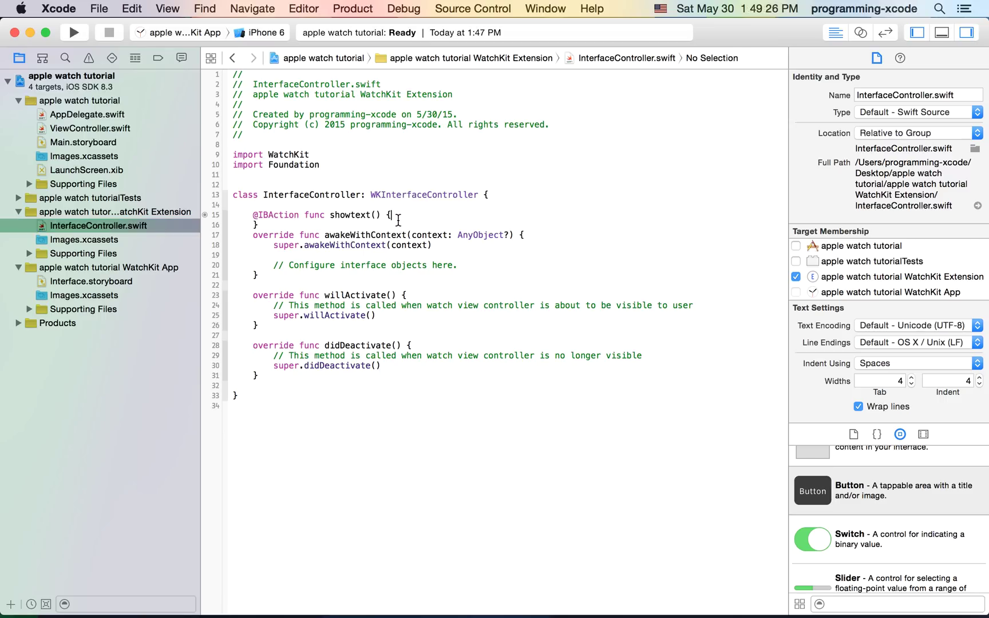
pyautogui.press('Return')
pyautogui.write('pri')
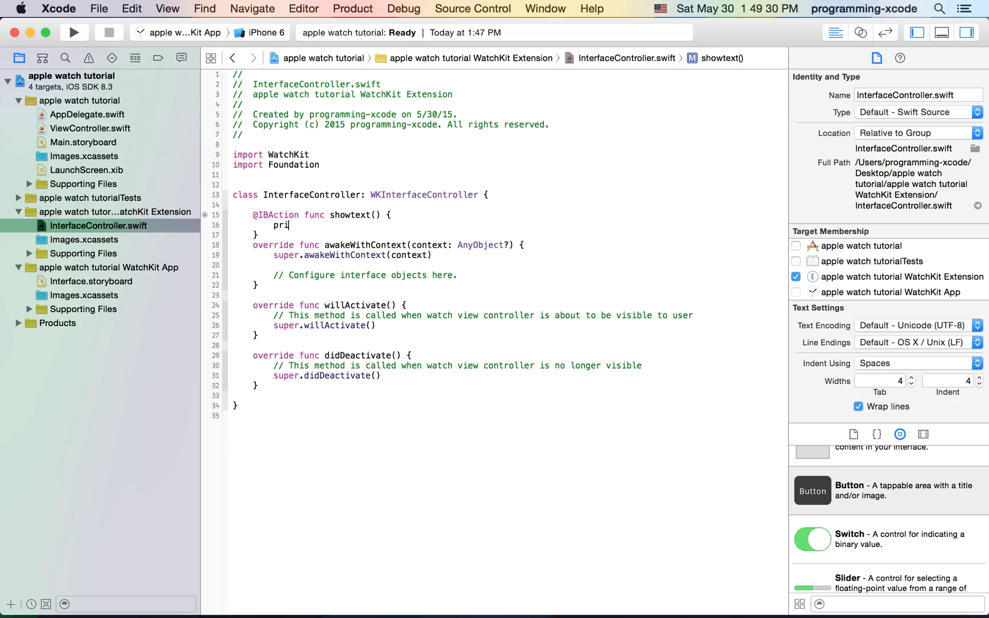
pyautogui.write('n')
pyautogui.press('Return')
pyautogui.write('""')
pyautogui.write('Text is ')
pyautogui.write('h')
pyautogui.write('h')
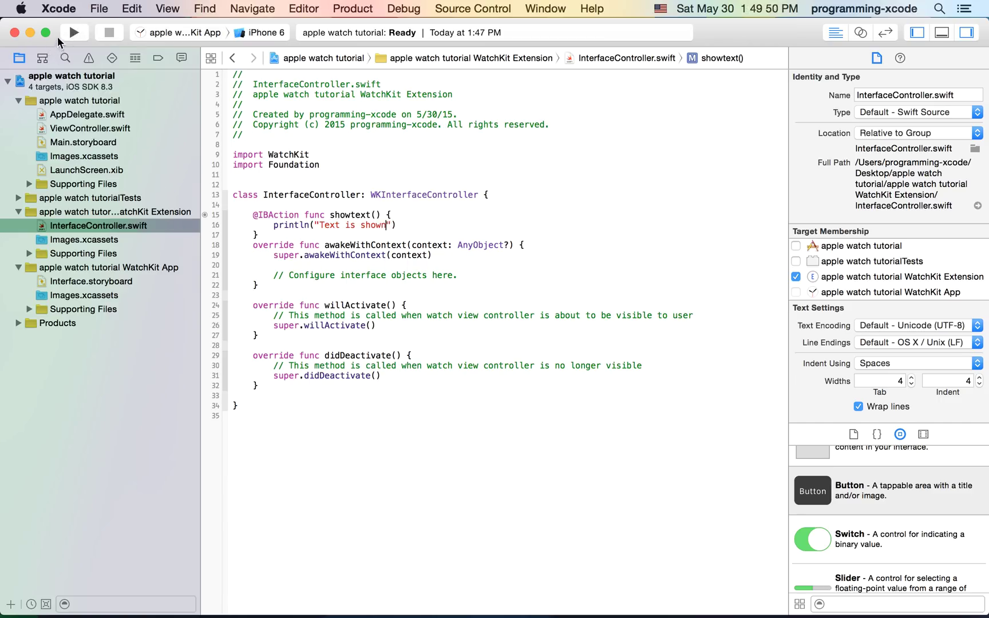
# - Build and run the WatchKit app, allowing Xcode incoming network connections
pyautogui.click(75, 32)
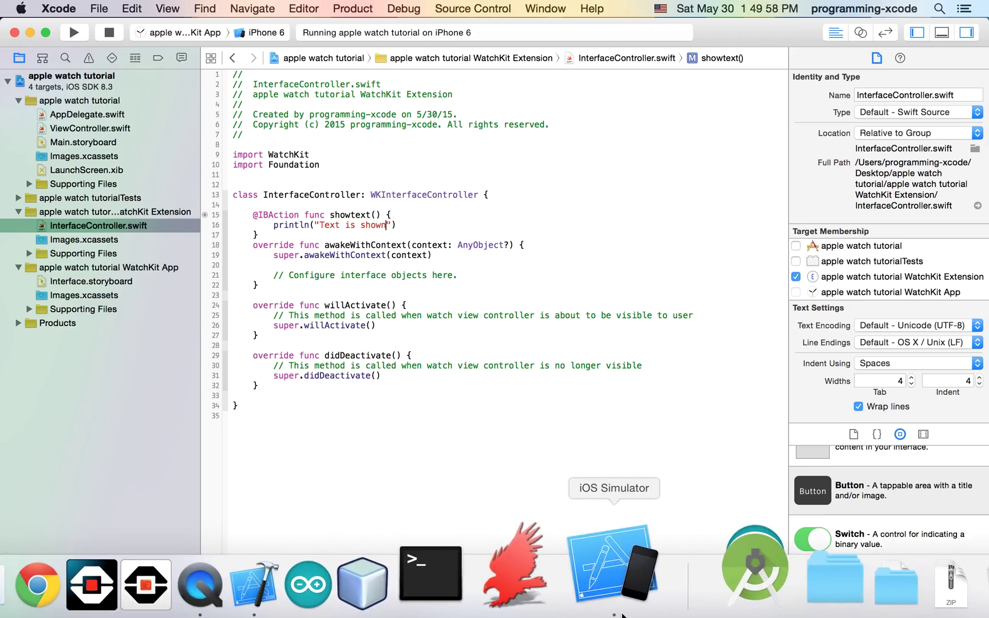
pyautogui.click(622, 611)
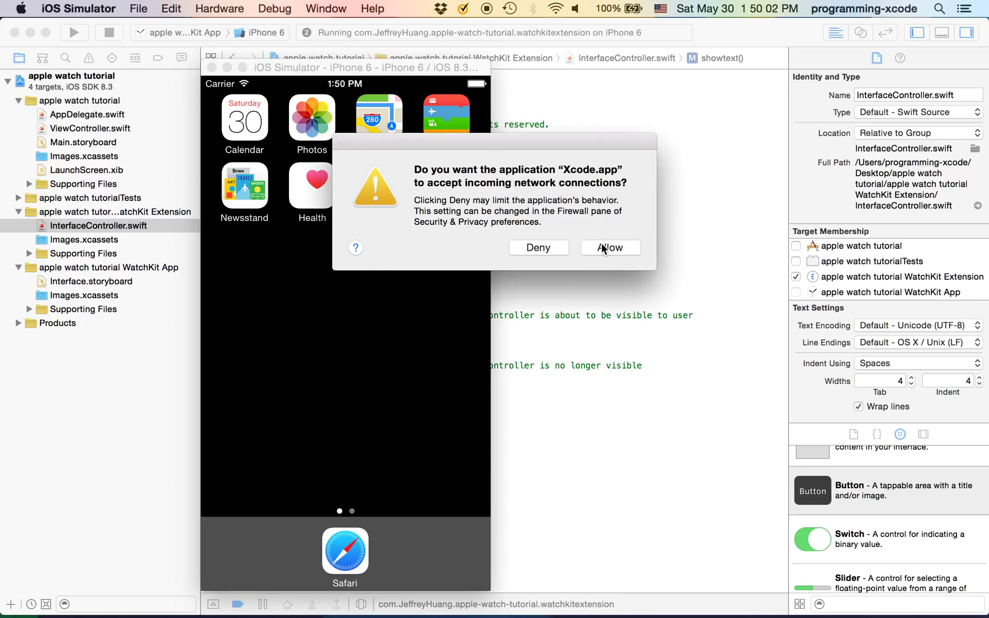
pyautogui.click(604, 249)
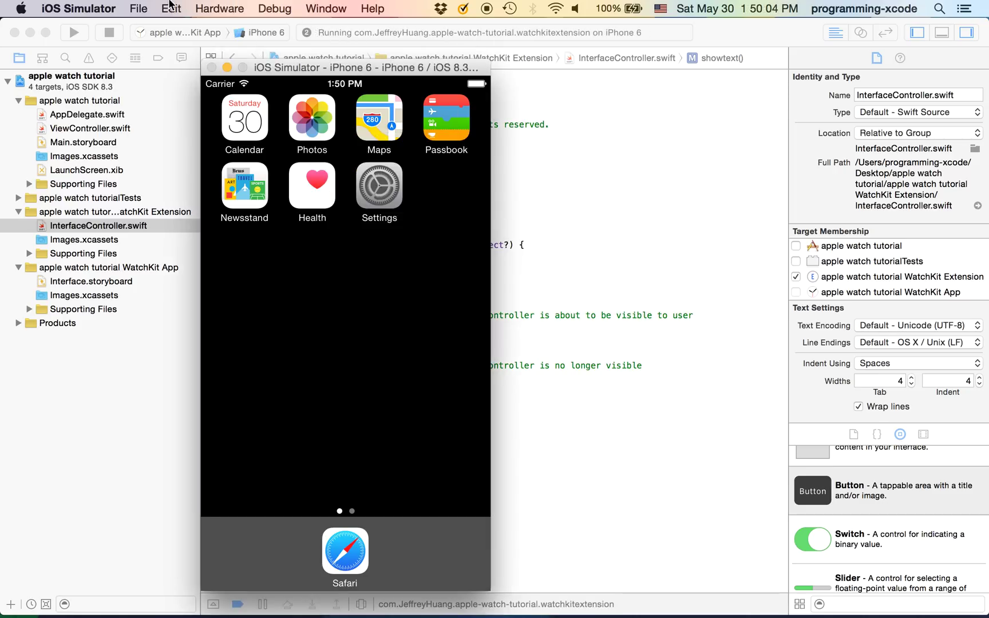
pyautogui.click(221, 6)
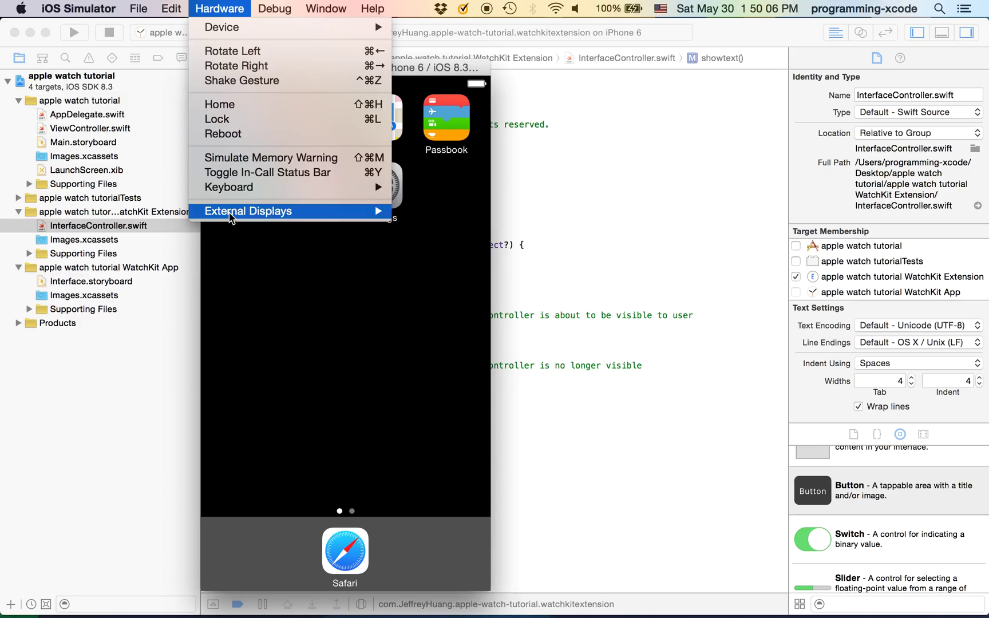
pyautogui.moveTo(248, 211)
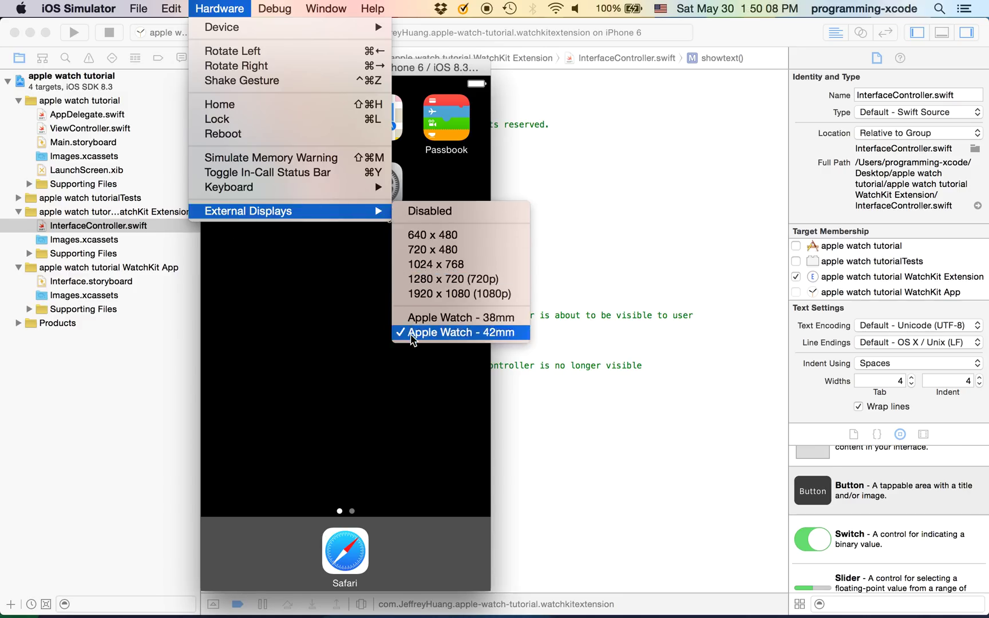
pyautogui.click(412, 333)
# - Reinstall apple watch tutorial on the watch through the Apple Watch settings app
pyautogui.moveTo(379, 290); pyautogui.dragTo(243, 291)
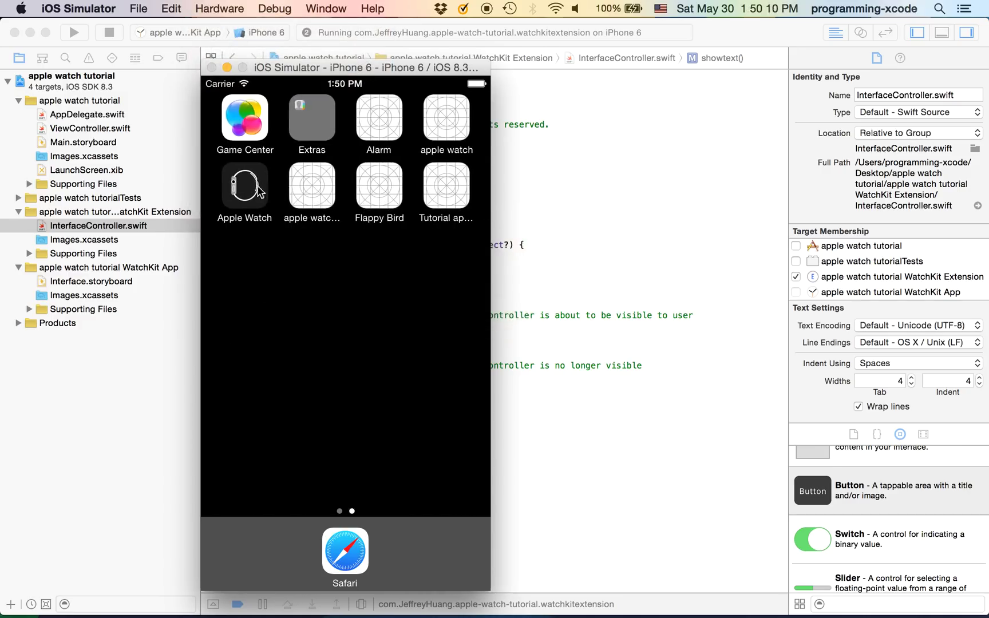
pyautogui.click(259, 192)
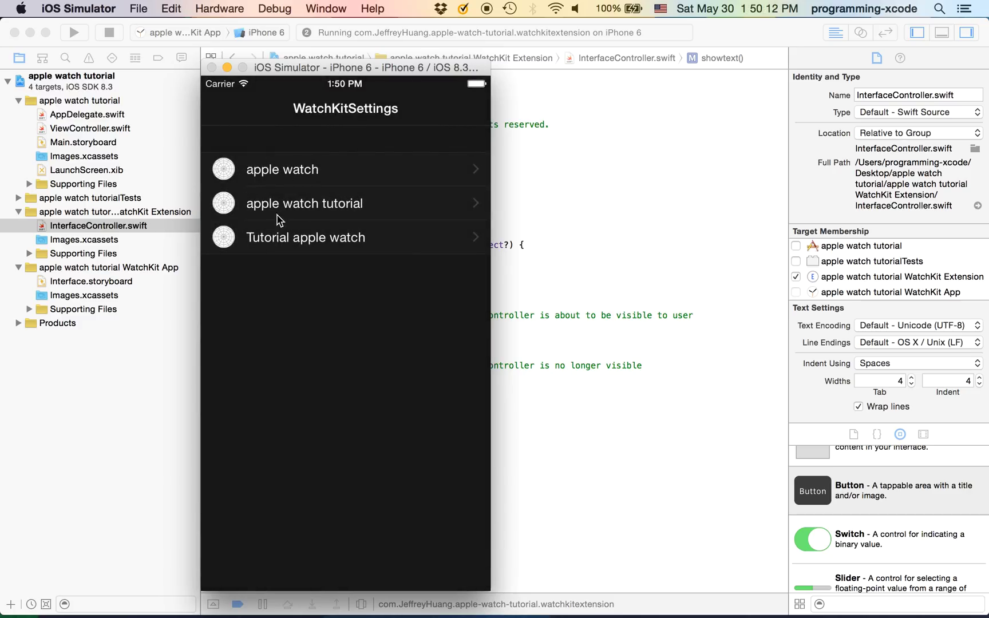
pyautogui.click(272, 201)
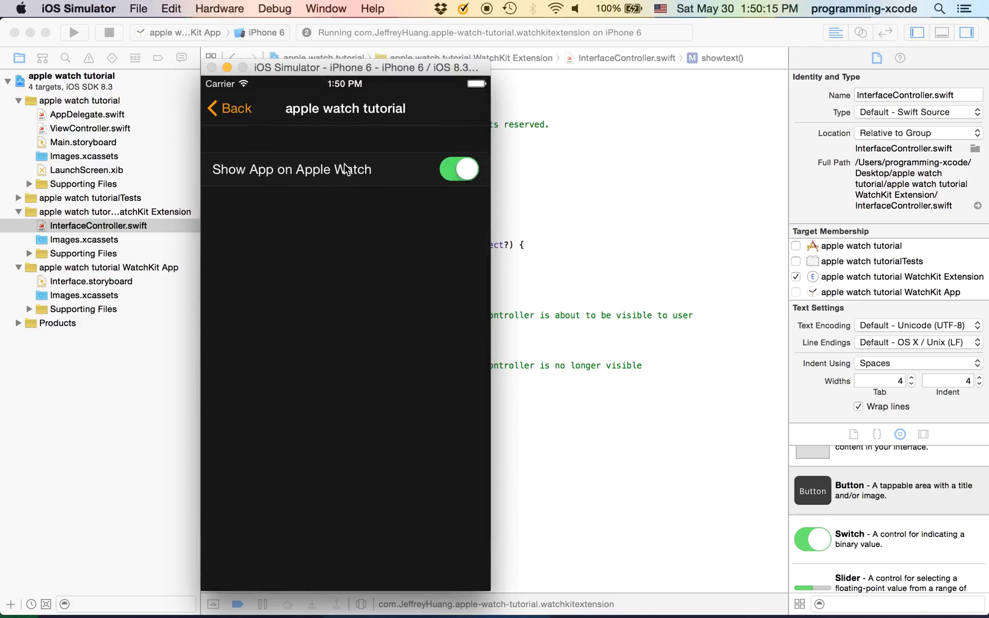
pyautogui.click(453, 168)
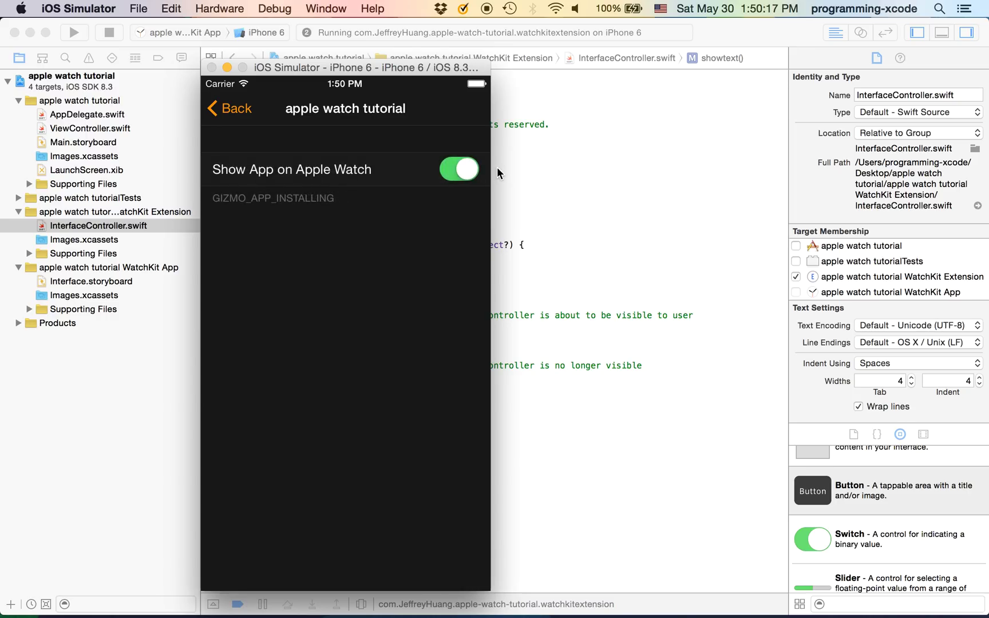
pyautogui.click(237, 112)
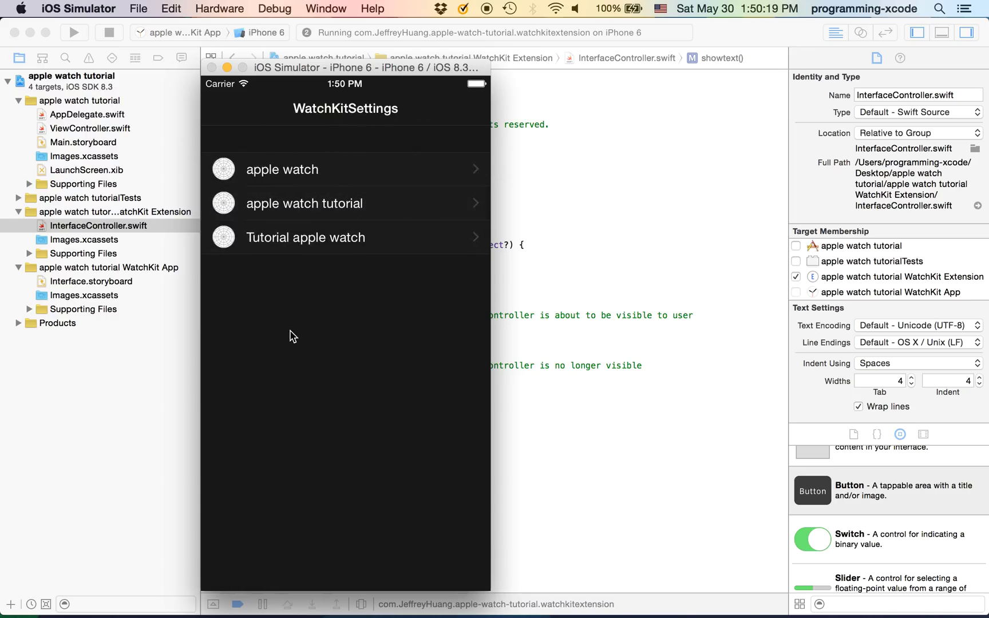
pyautogui.press('super+shift+h')
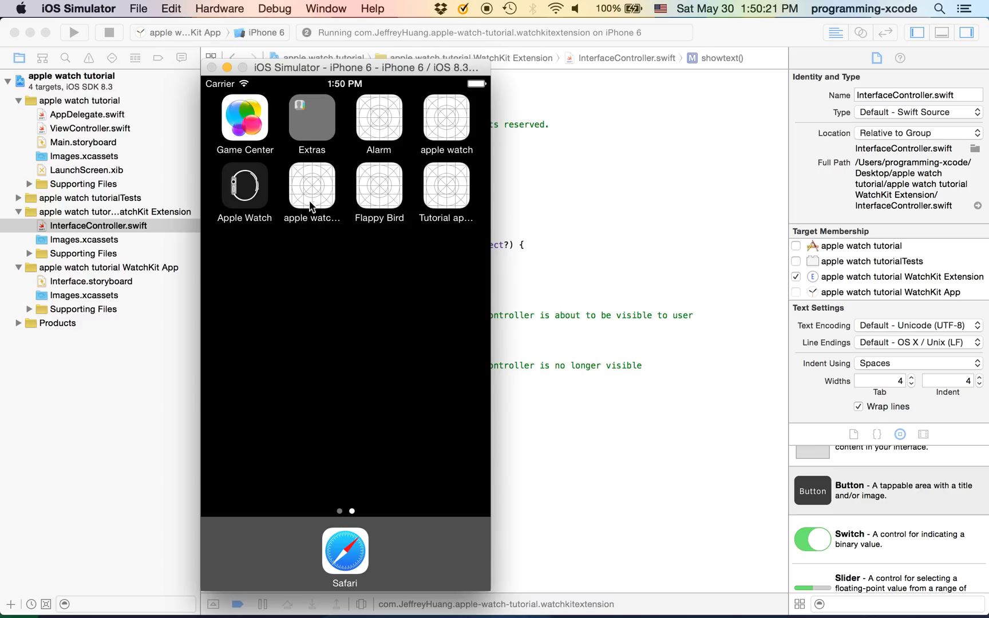
# - Launch the tutorial app and place a 38mm Apple Watch display at the upper right
pyautogui.click(310, 203)
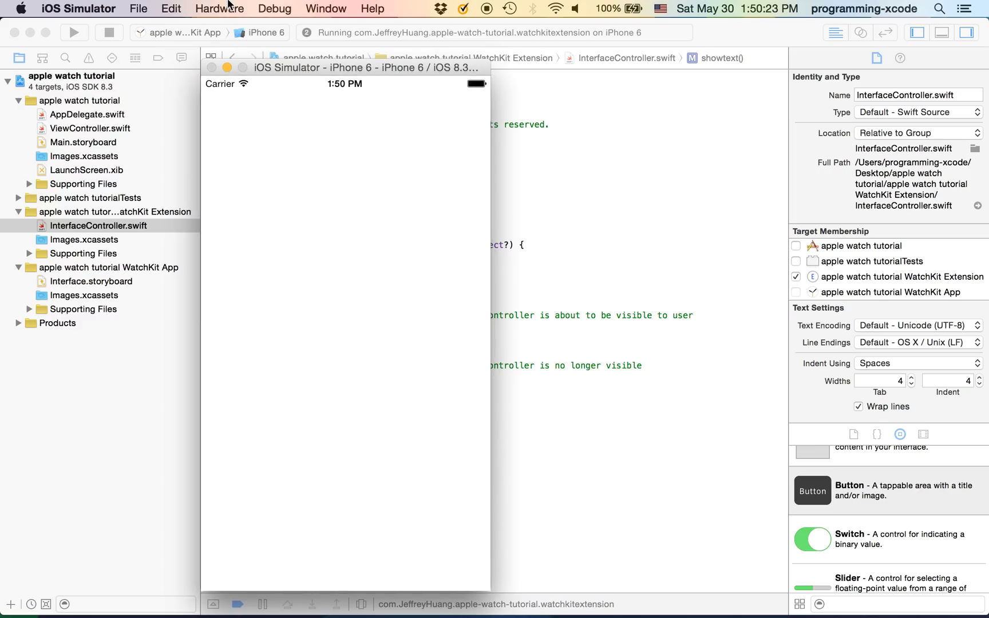
pyautogui.click(229, 7)
pyautogui.moveTo(247, 212)
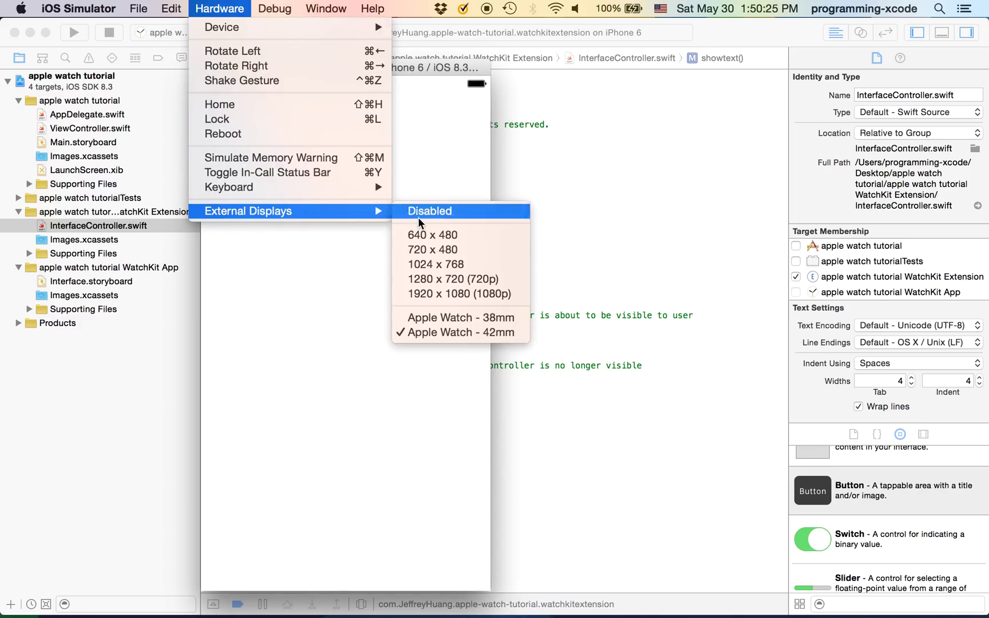
pyautogui.click(436, 318)
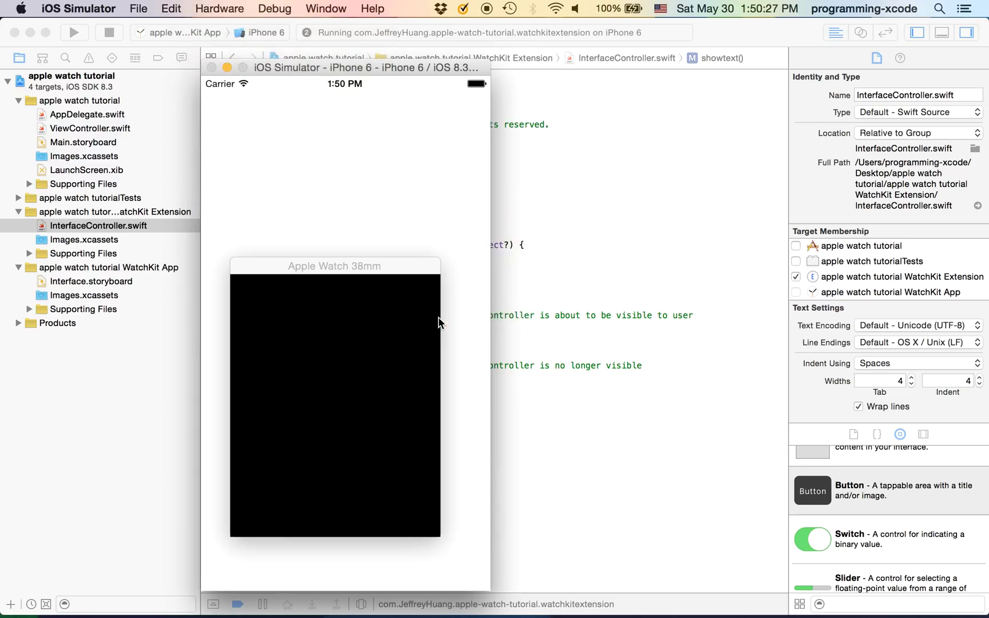
pyautogui.click(355, 278)
pyautogui.moveTo(418, 266); pyautogui.dragTo(712, 151)
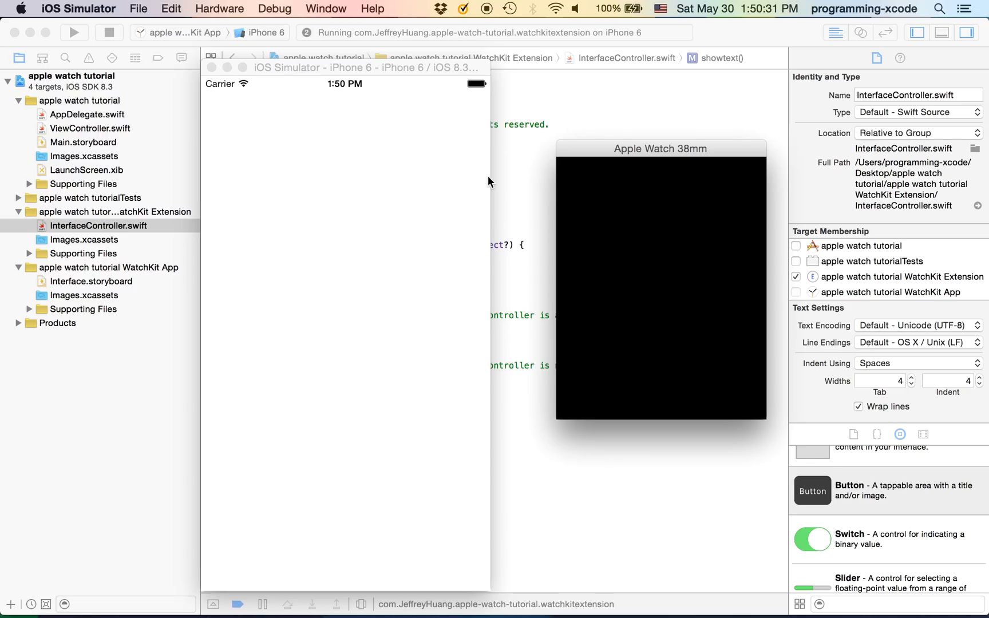
pyautogui.moveTo(360, 68); pyautogui.dragTo(366, 76)
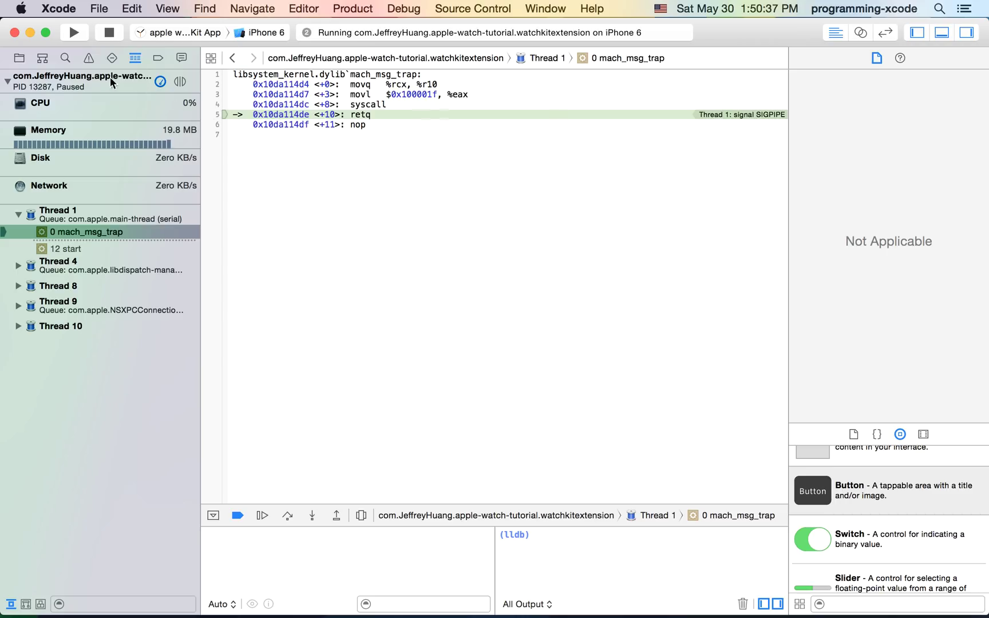
# - Stop the SIGPIPE-paused run, then rebuild and relaunch the WatchKit app scheme
pyautogui.click(107, 36)
pyautogui.click(73, 32)
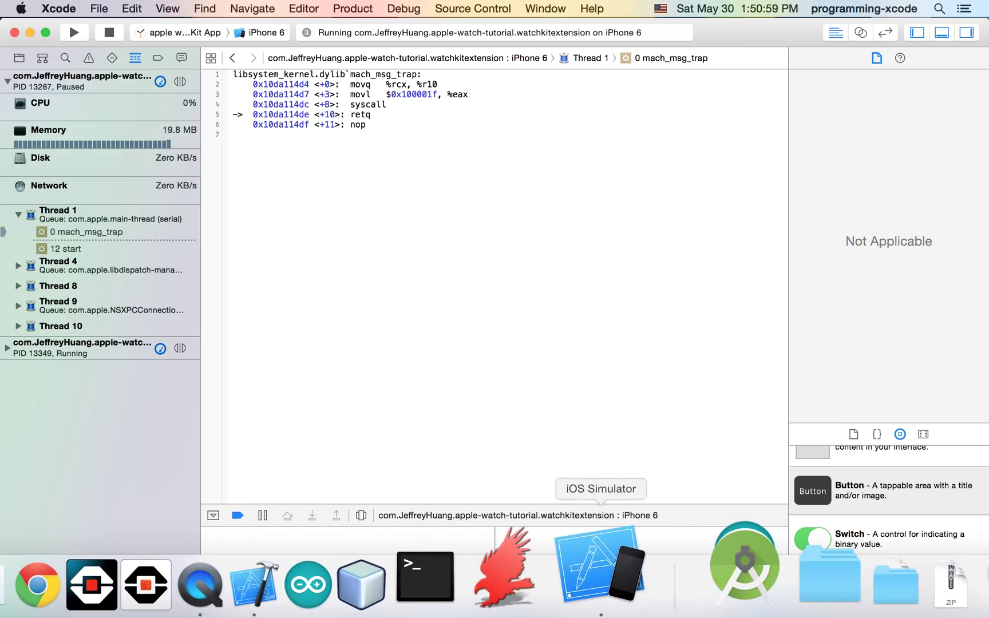
# - Tap the watch's Show text button six times so 'Text is shown' prints repeatedly
pyautogui.click(599, 568)
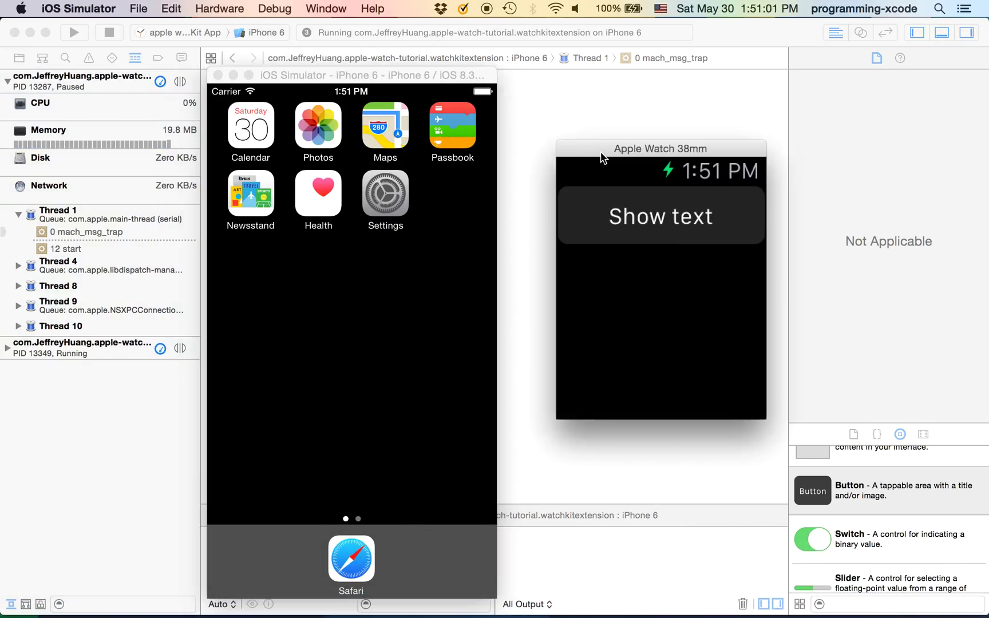
pyautogui.moveTo(601, 153); pyautogui.dragTo(563, 138)
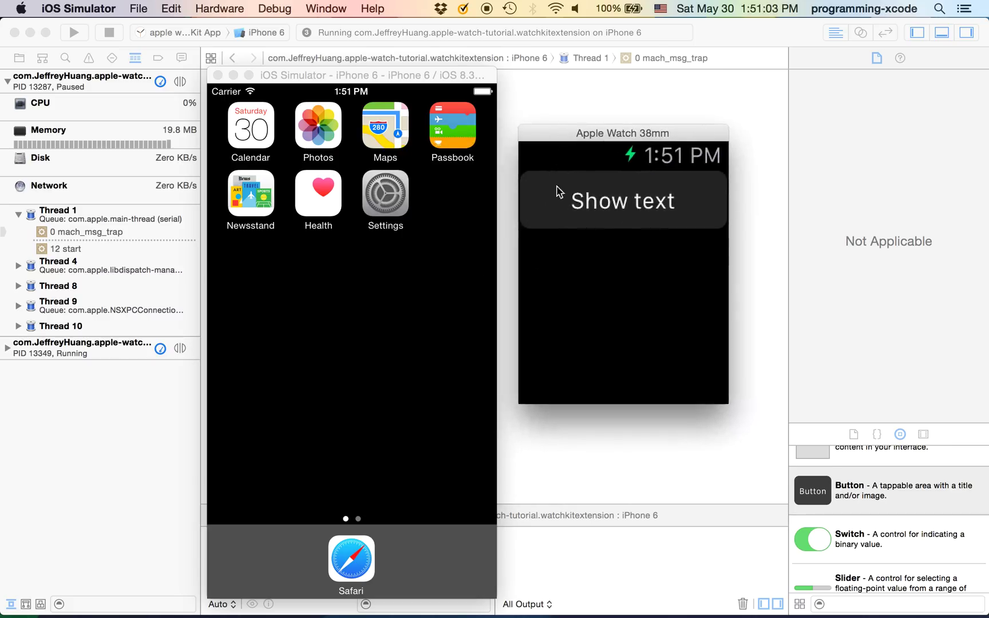
pyautogui.click(599, 209)
pyautogui.click(593, 209)
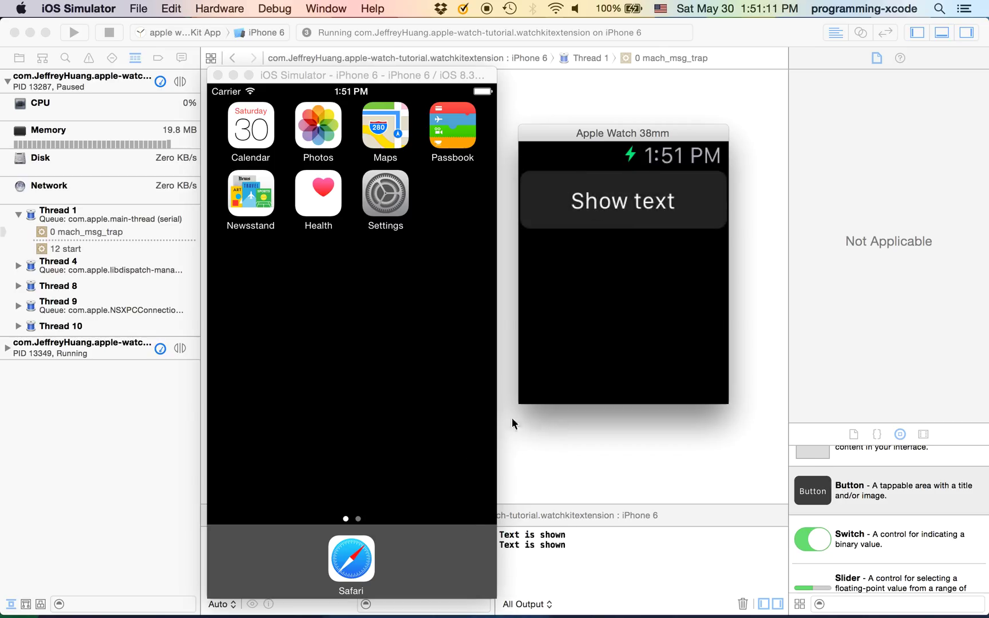
pyautogui.click(554, 204)
pyautogui.click(553, 205)
pyautogui.click(553, 203)
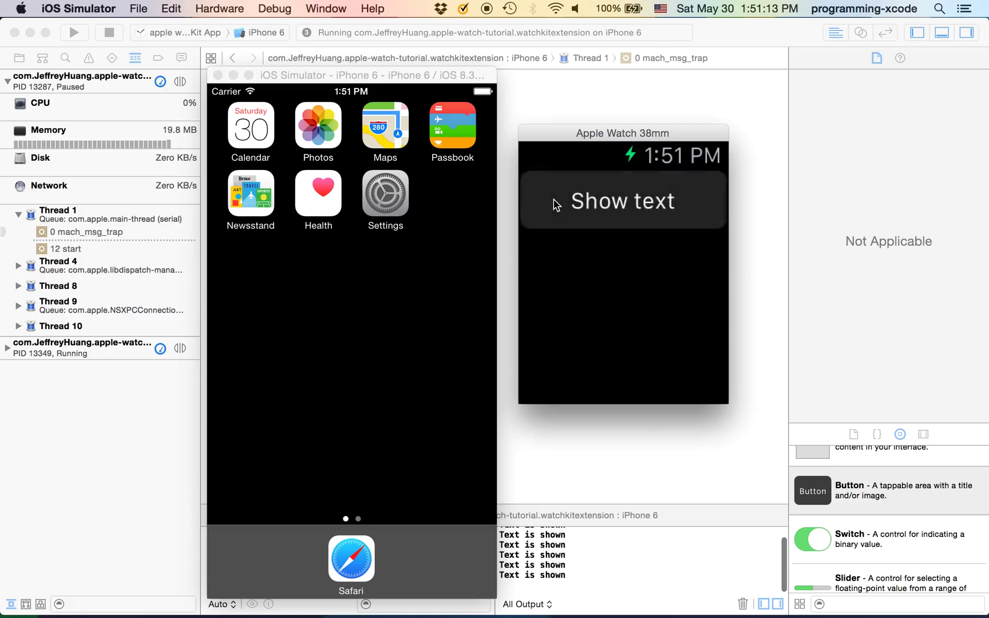
pyautogui.click(554, 205)
pyautogui.click(553, 204)
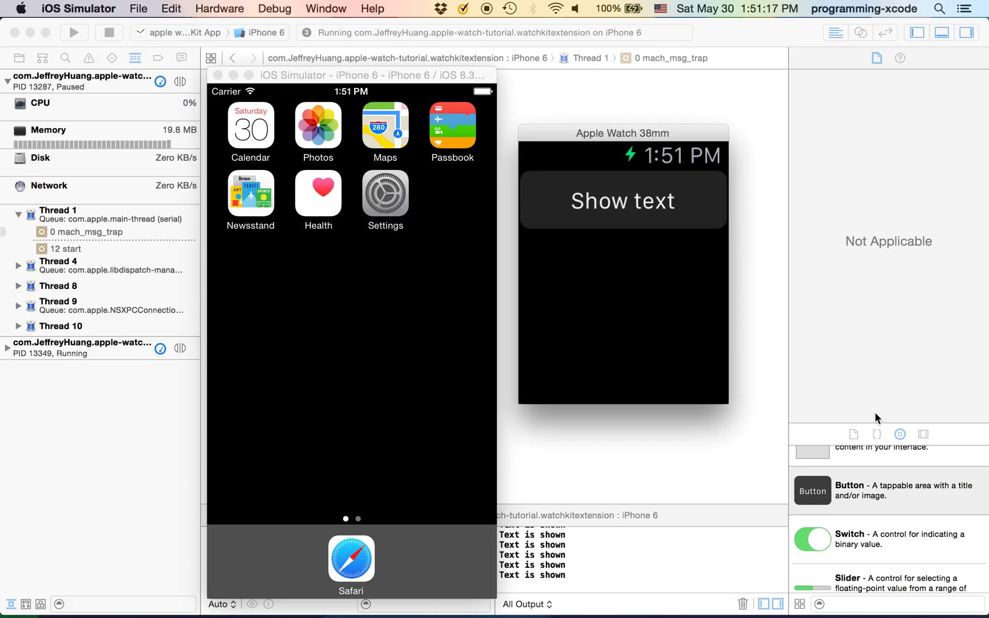
pyautogui.moveTo(592, 132)
pyautogui.mouseDown()
pyautogui.moveTo(587, 143)
pyautogui.moveTo(576, 129)
pyautogui.mouseUp()
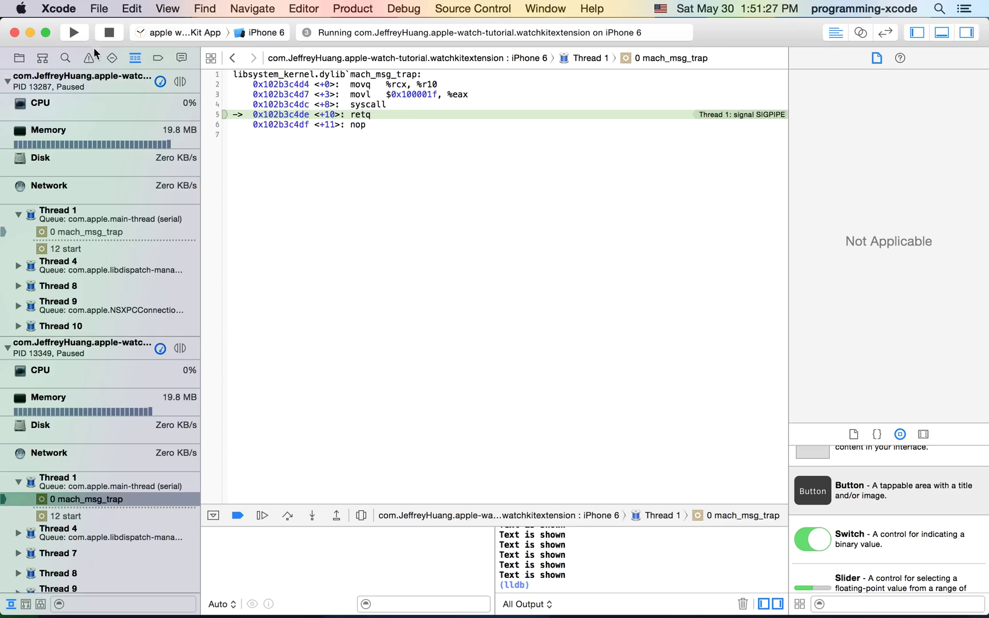
# - Stop the running 'apple watch tutorial' process and go back to the Project navigator file list
pyautogui.click(109, 38)
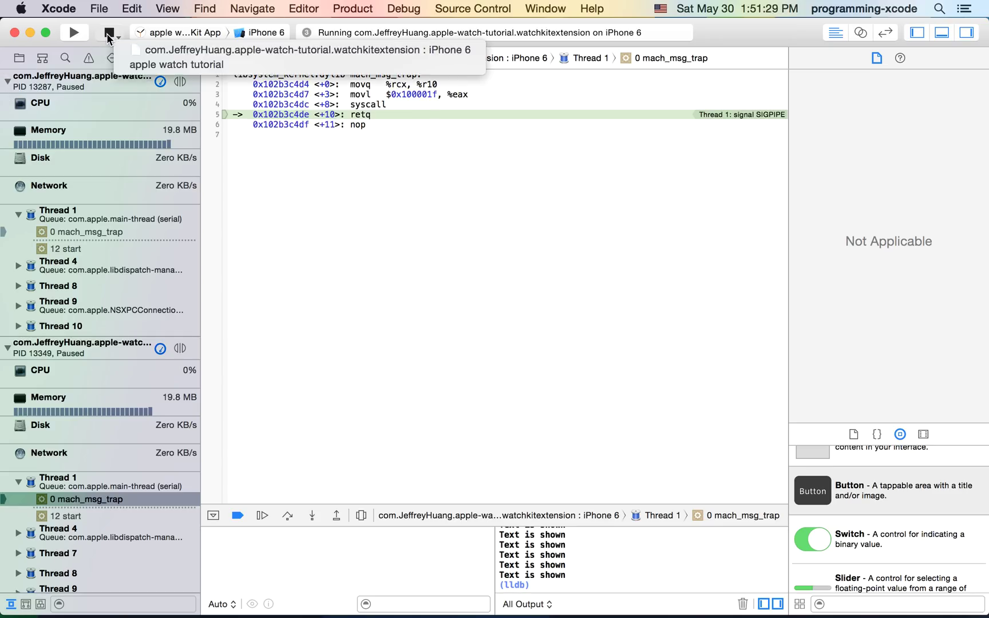
pyautogui.click(133, 66)
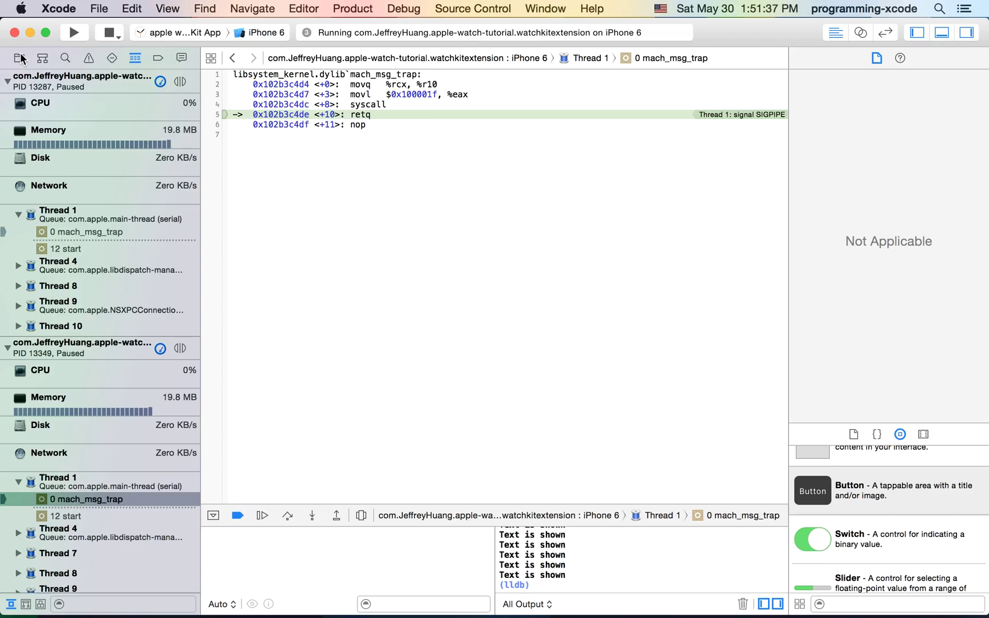
pyautogui.press('super+period')
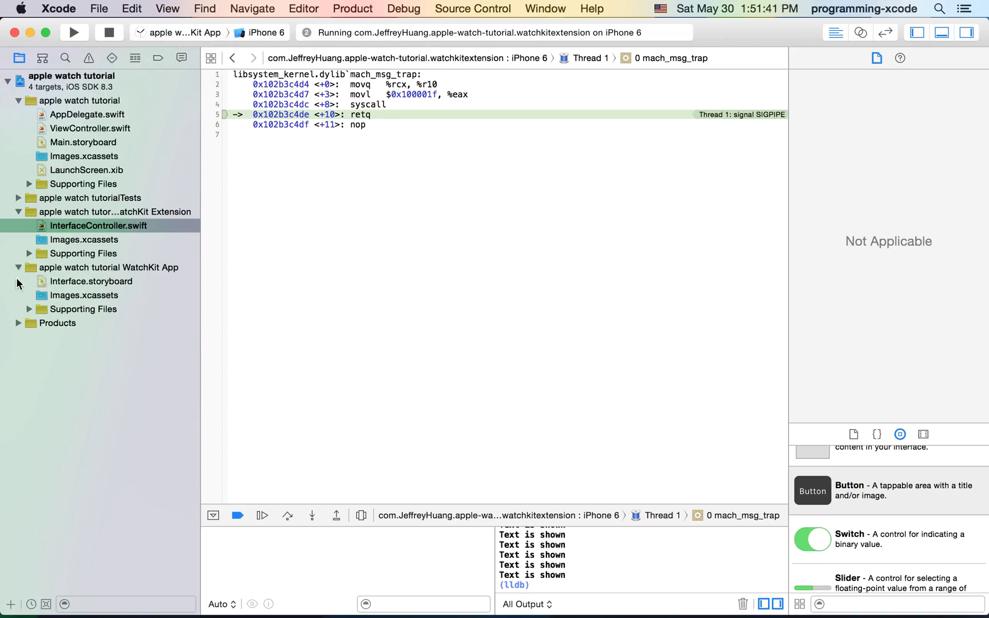
# - In Interface.storyboard, swap the 'Show text' button for a Switch and place a Label below it
pyautogui.click(52, 282)
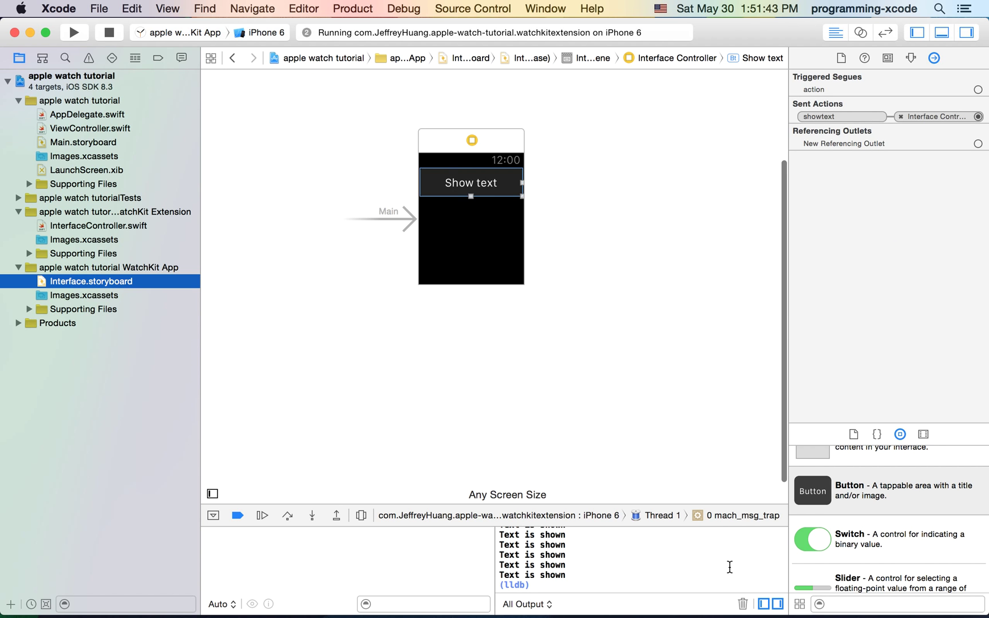
pyautogui.scroll(1, 876, 553)
pyautogui.scroll(-2, 876, 554)
pyautogui.scroll(-5, 876, 553)
pyautogui.scroll(4, 876, 554)
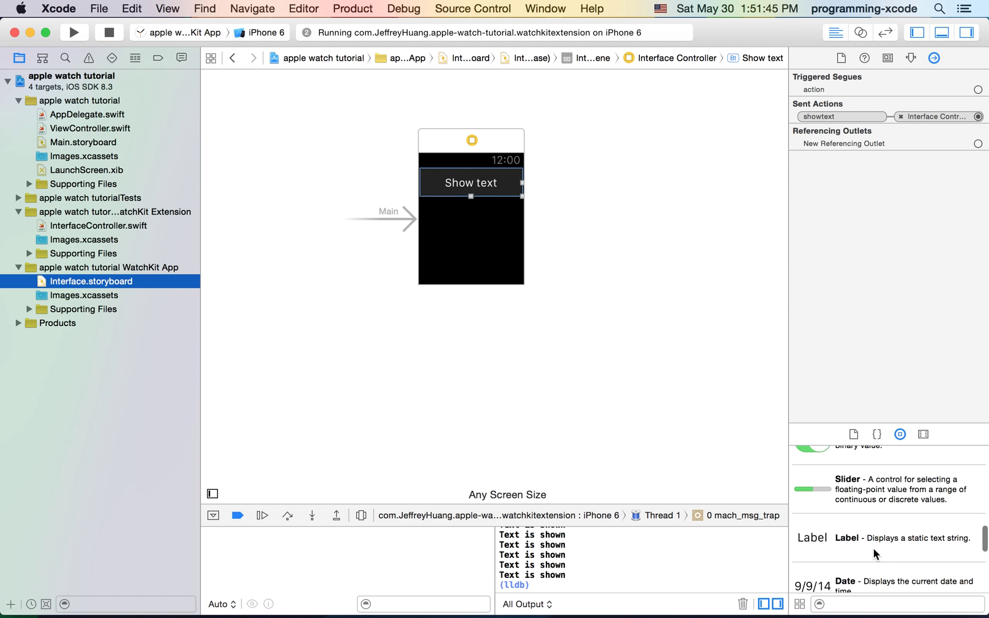
pyautogui.scroll(2, 876, 553)
pyautogui.scroll(-3, 876, 553)
pyautogui.scroll(2, 874, 561)
pyautogui.scroll(2, 875, 553)
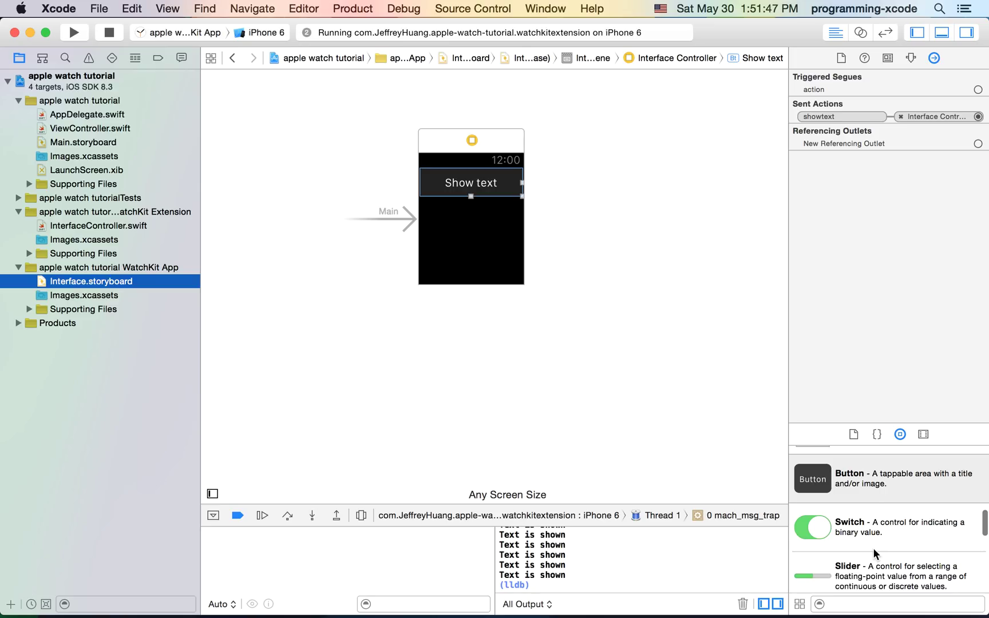
pyautogui.click(871, 516)
pyautogui.moveTo(871, 515); pyautogui.dragTo(473, 237)
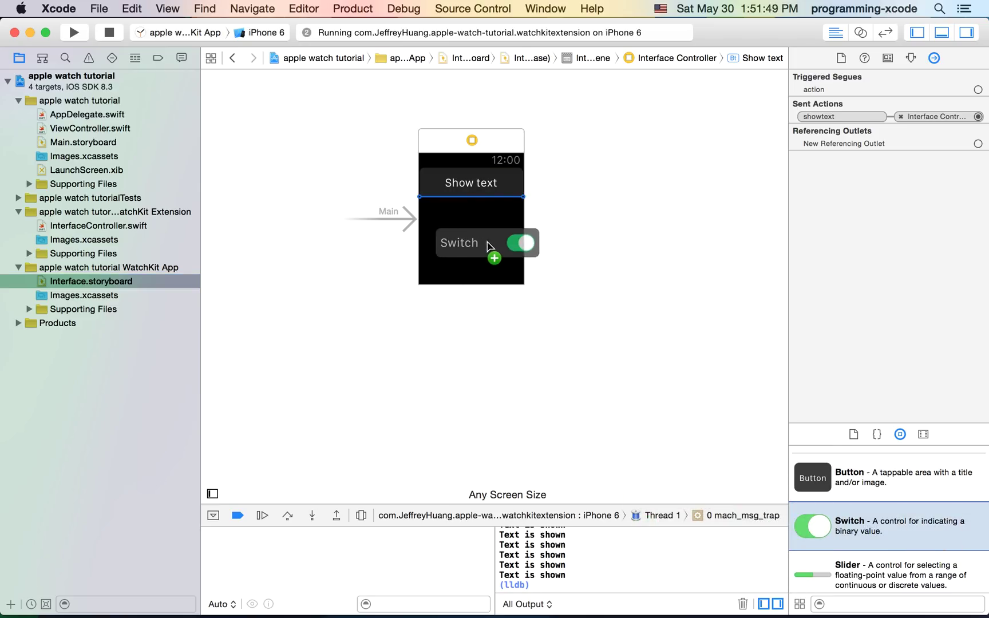
pyautogui.click(467, 191)
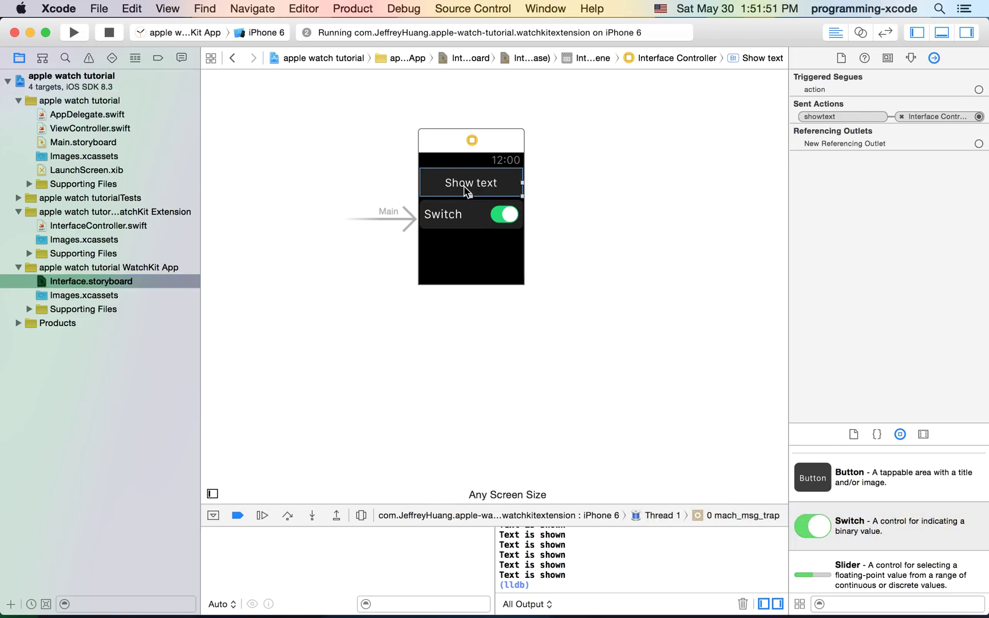
pyautogui.press('Delete')
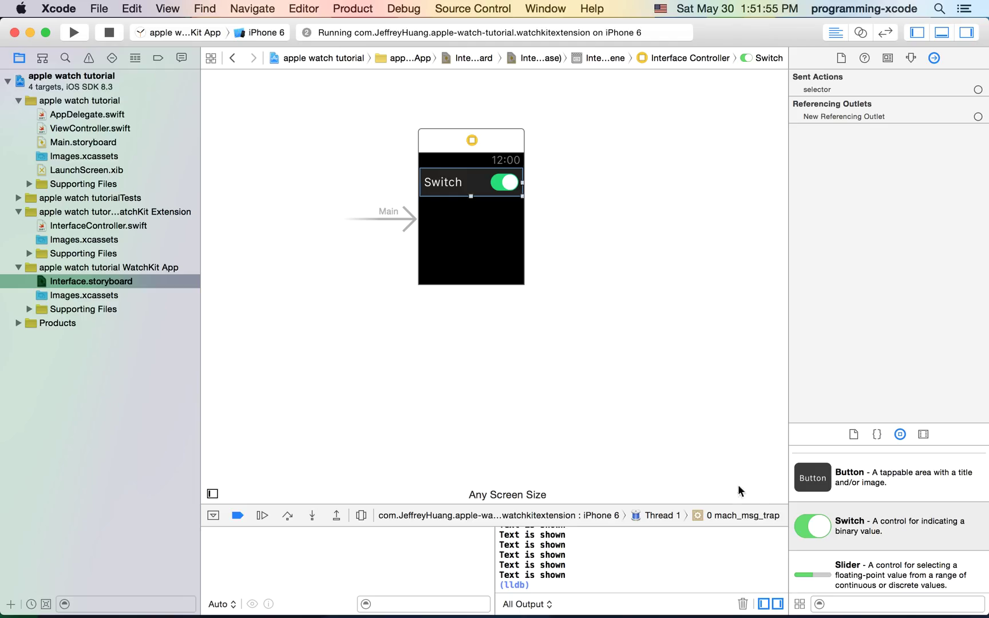
pyautogui.scroll(-5, 855, 503)
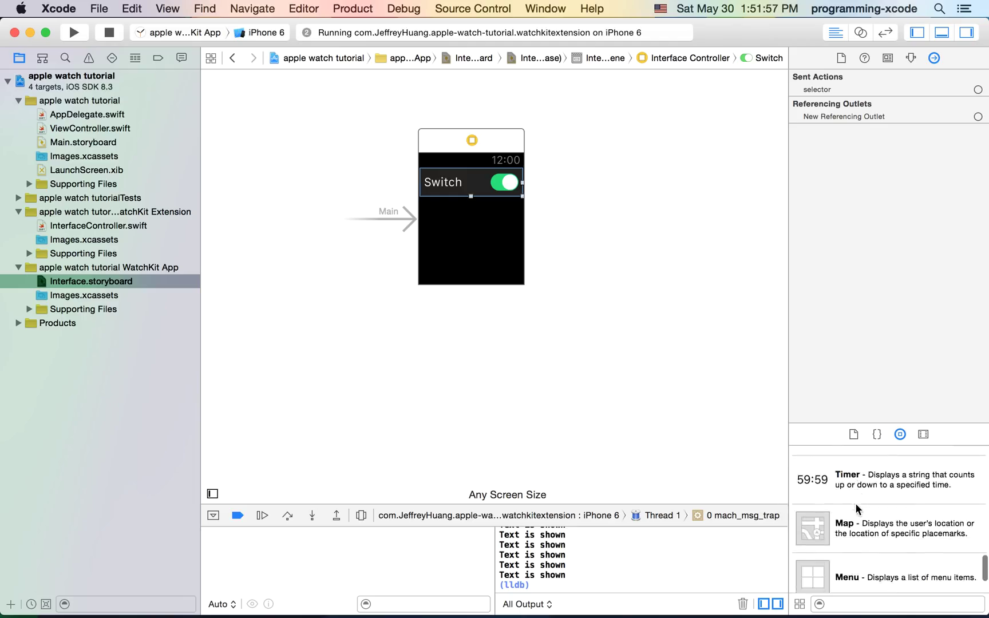
pyautogui.scroll(2, 856, 502)
pyautogui.scroll(-2, 856, 502)
pyautogui.scroll(-3, 856, 502)
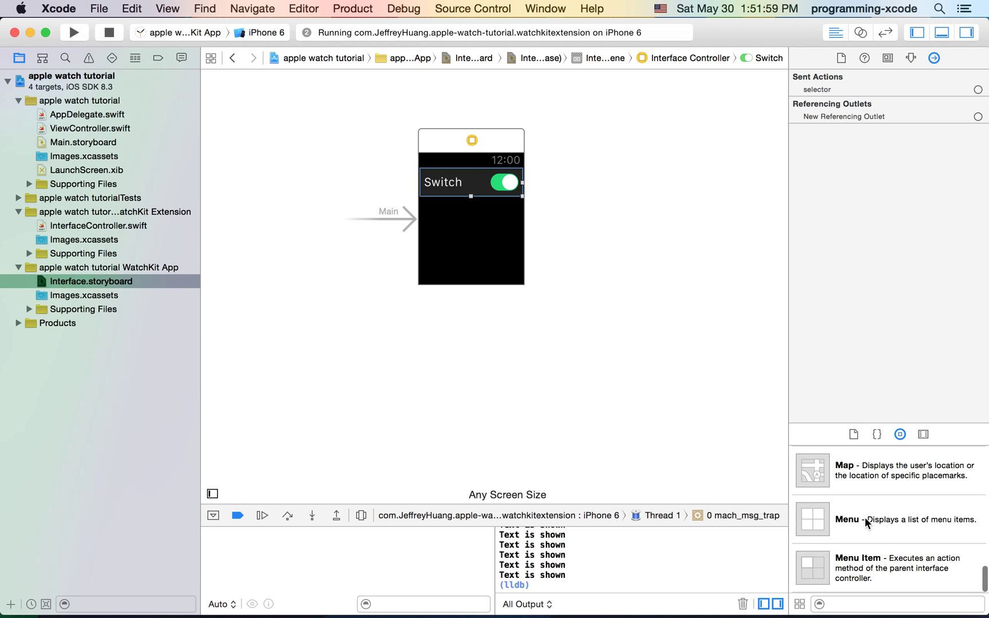
pyautogui.scroll(2, 865, 518)
pyautogui.scroll(2, 865, 480)
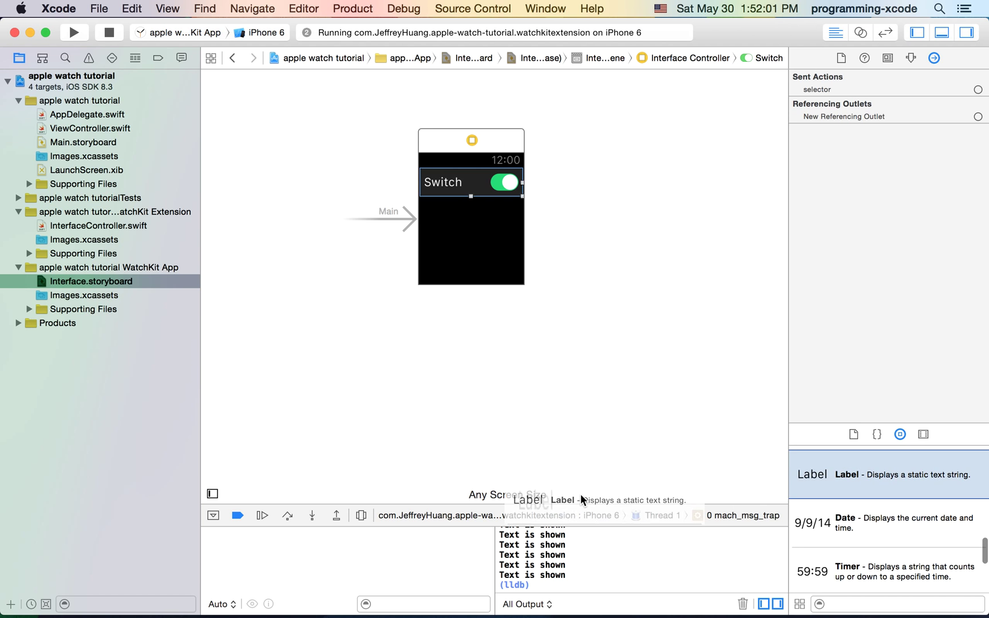
pyautogui.moveTo(865, 476); pyautogui.dragTo(485, 247)
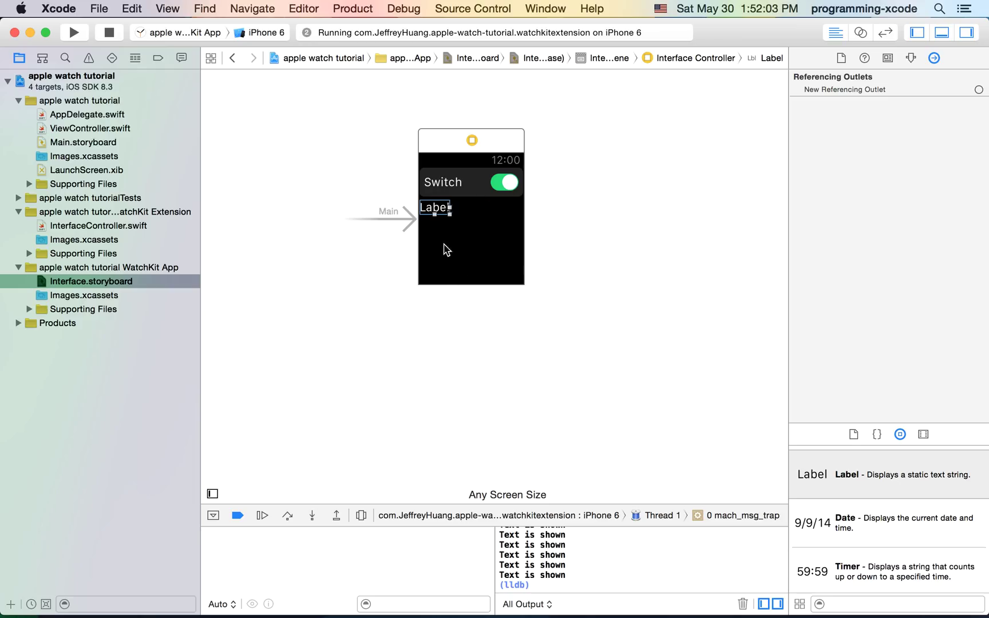